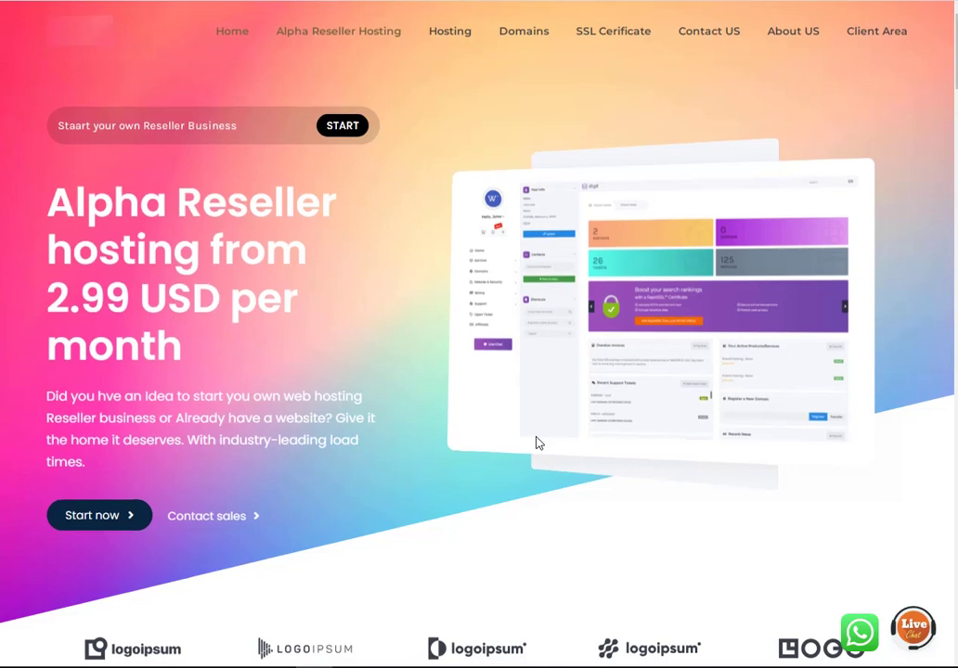
Review the Alpha Reseller demo pricing, then switch to the Hosta Boy homepage.
scroll(536, 443, down, 8)
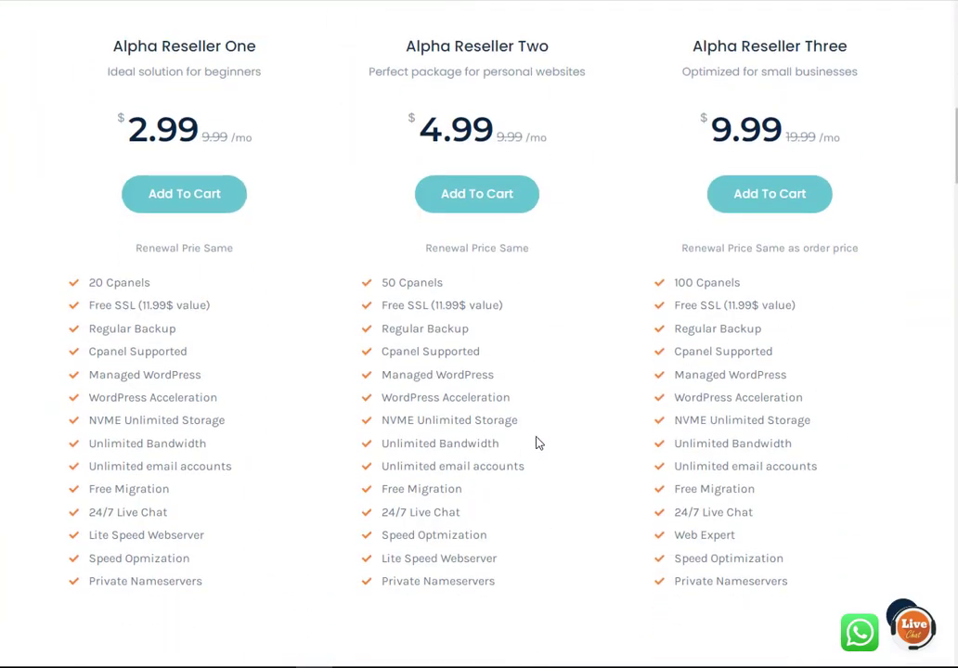
scroll(536, 444, up, 5)
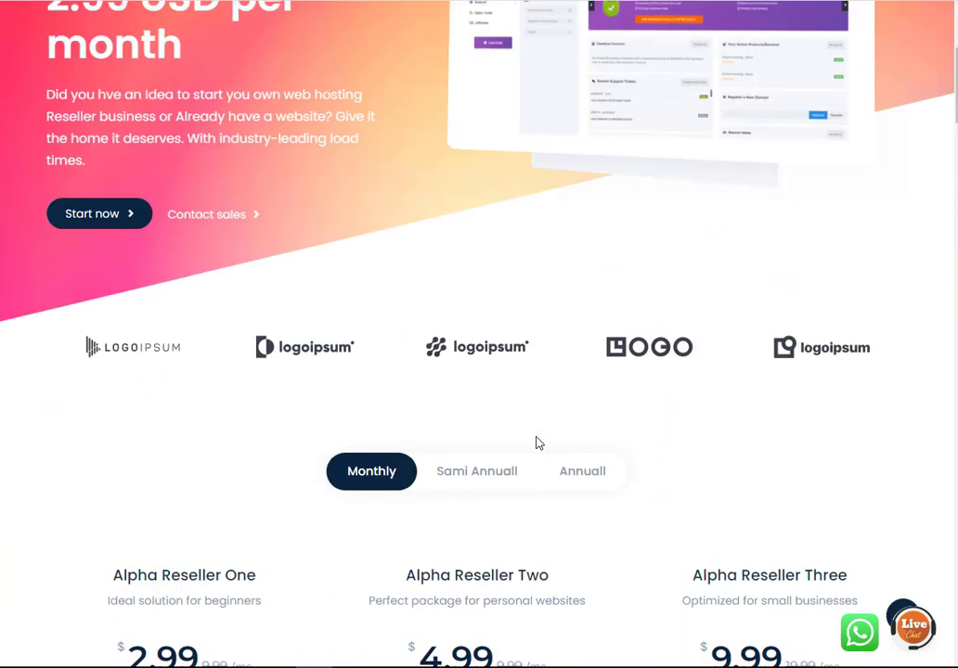
scroll(536, 444, up, 4)
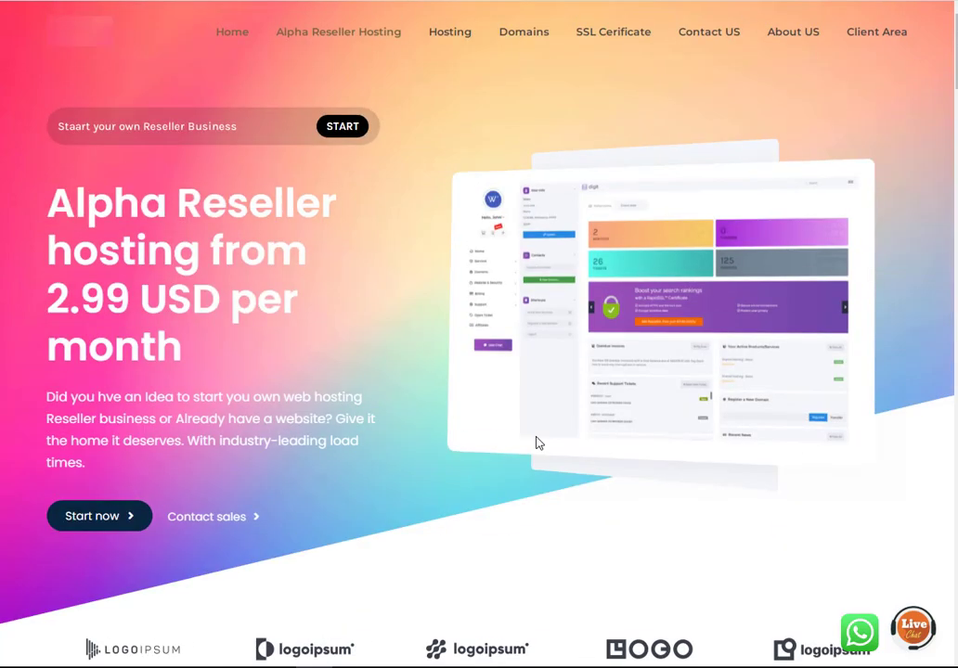
scroll(537, 443, down, 2)
scroll(536, 444, down, 4)
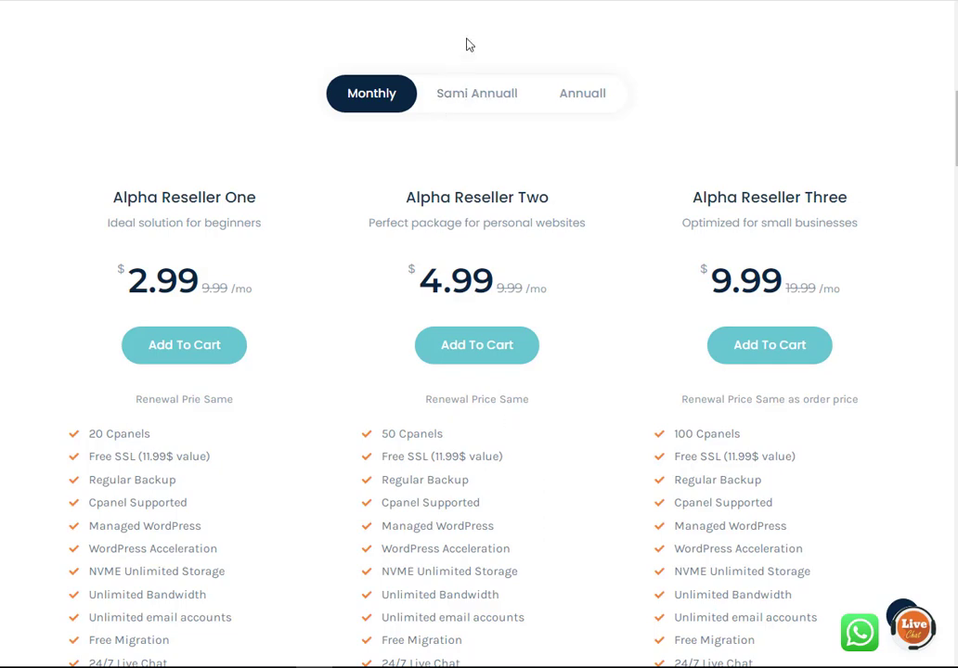
key(Home)
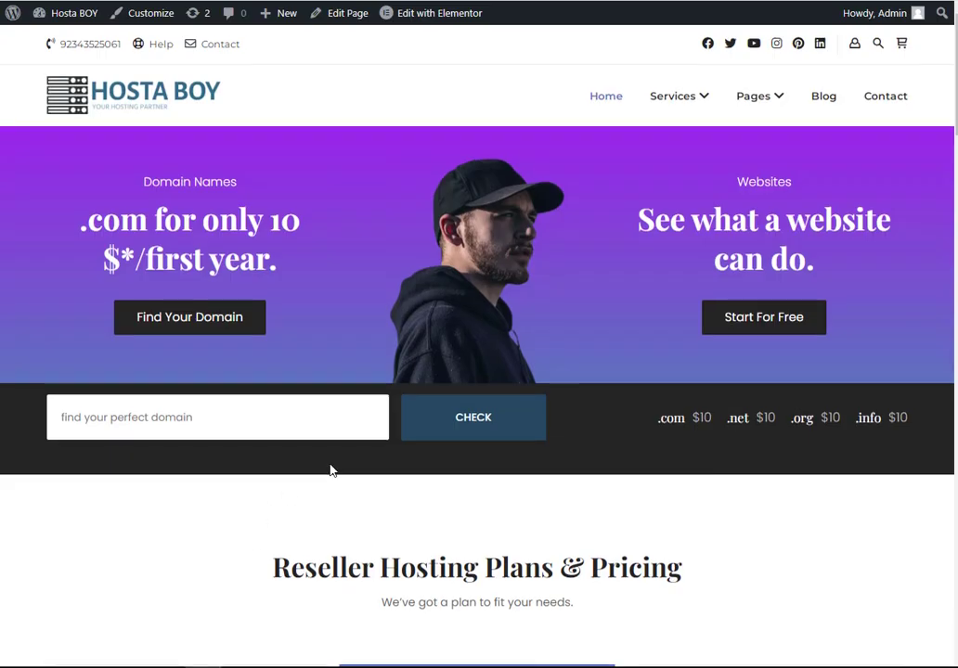
Test the Reseller plan's Add to Cart button, which leads to WhatsApp, and return to pricing.
scroll(331, 471, down, 3)
scroll(331, 470, down, 1)
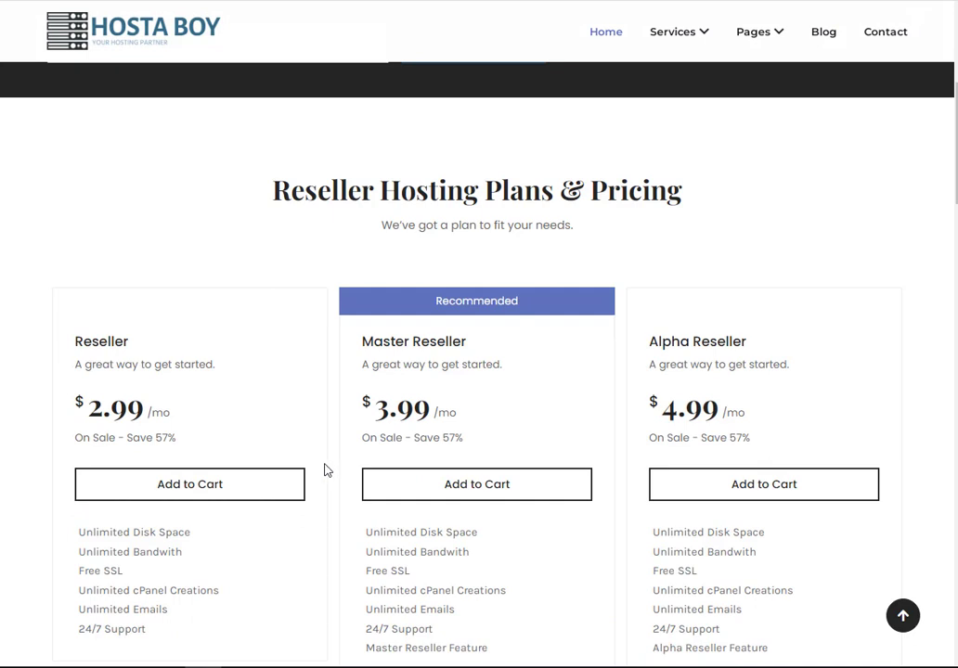
click(196, 490)
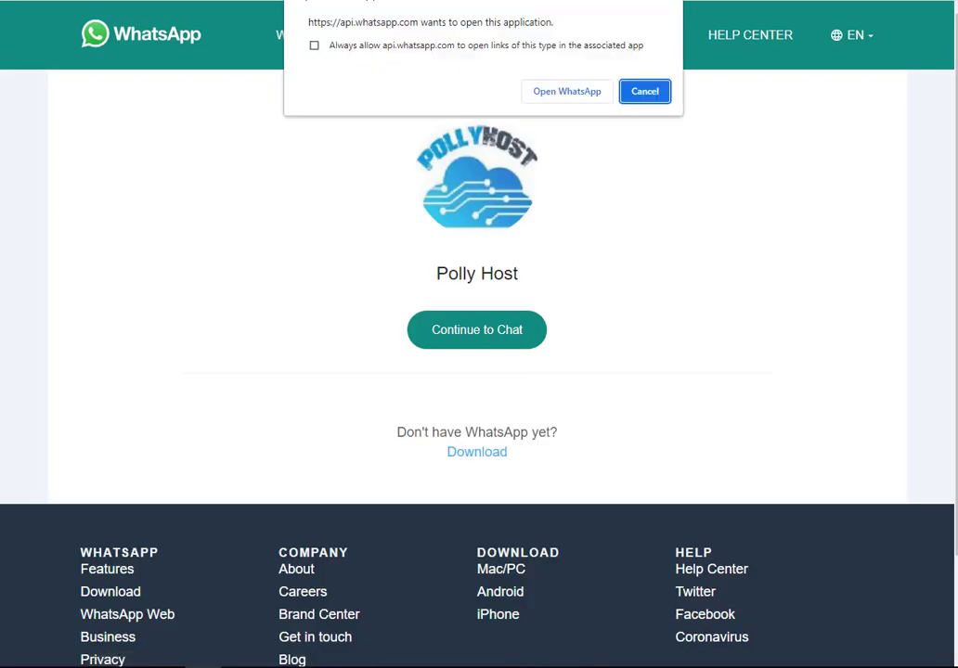
key(alt+Left)
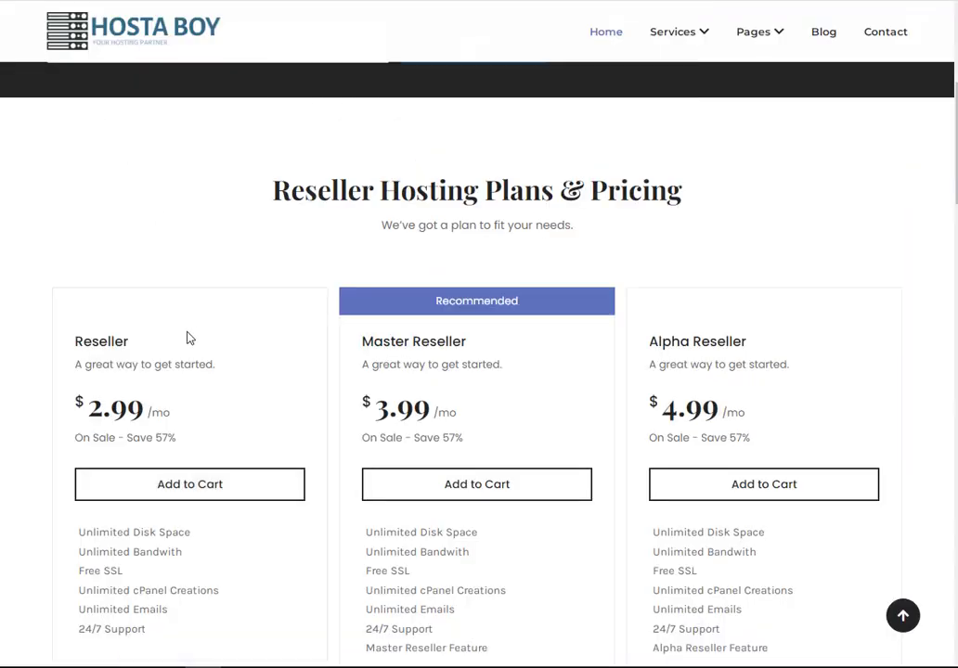
Review the Reseller Hosting pricing cards on the homepage.
scroll(301, 406, down, 1)
scroll(302, 406, down, 2)
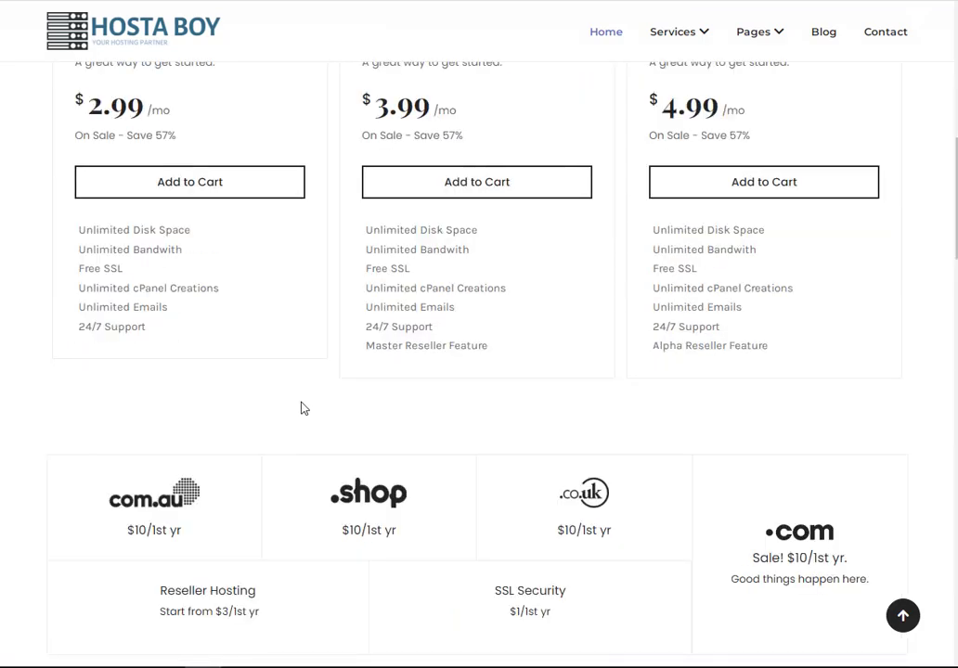
scroll(320, 404, up, 2)
scroll(333, 404, up, 5)
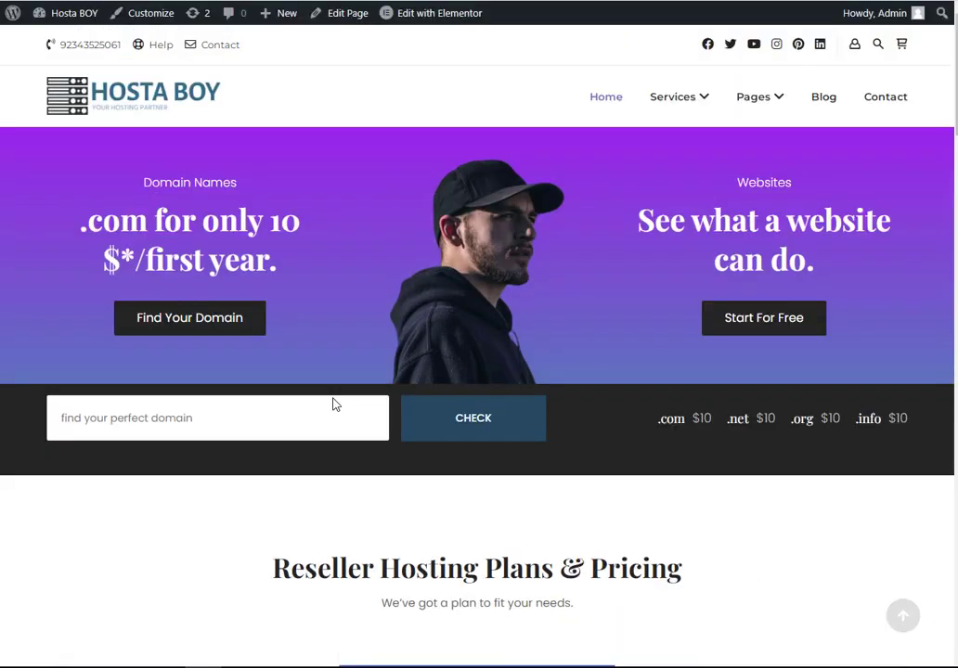
scroll(333, 404, down, 4)
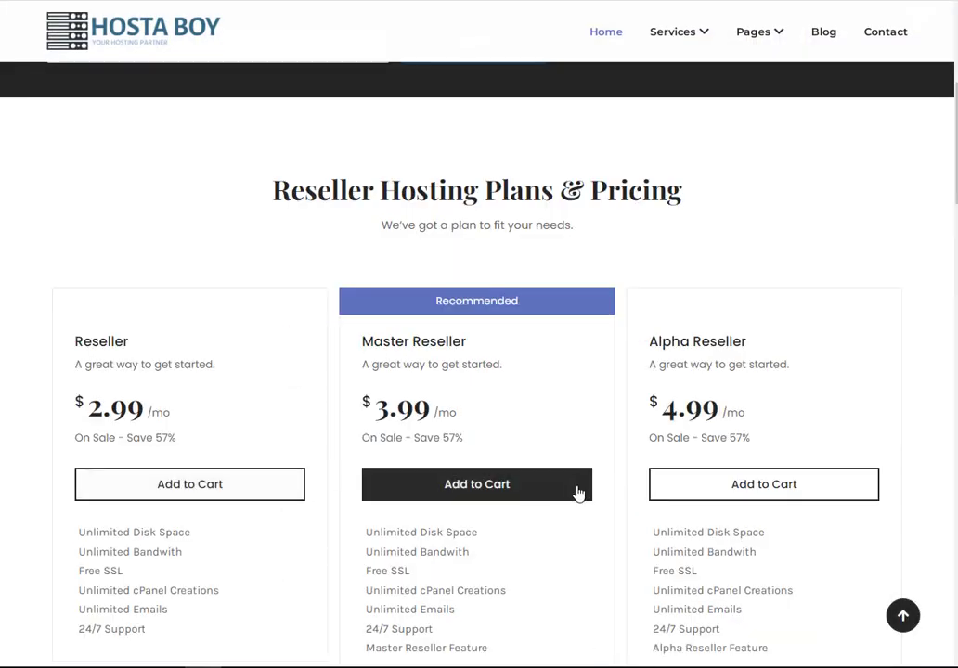
scroll(615, 512, up, 4)
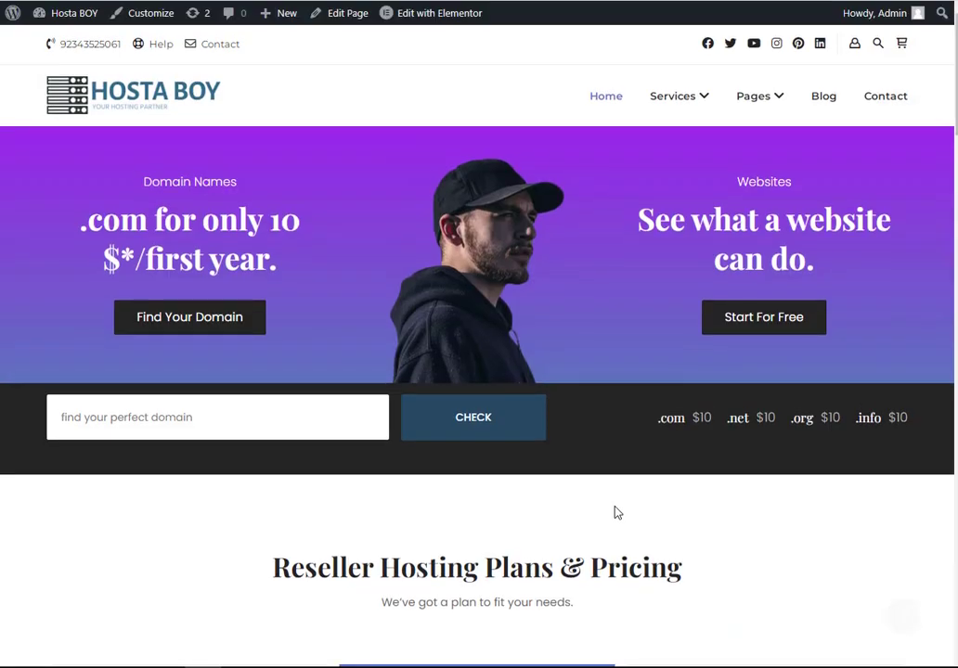
scroll(613, 511, down, 2)
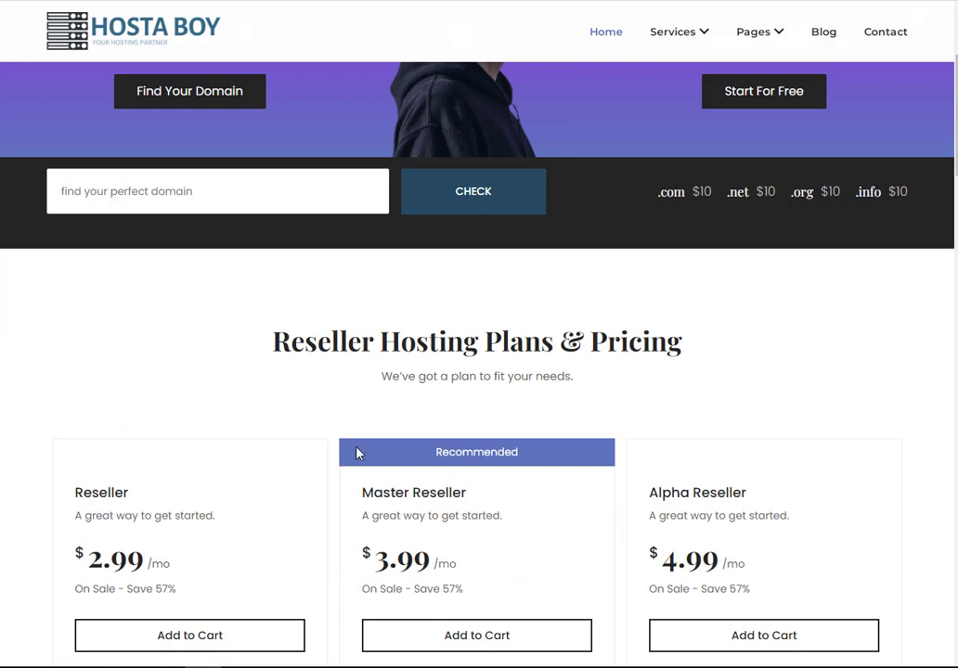
scroll(366, 436, up, 3)
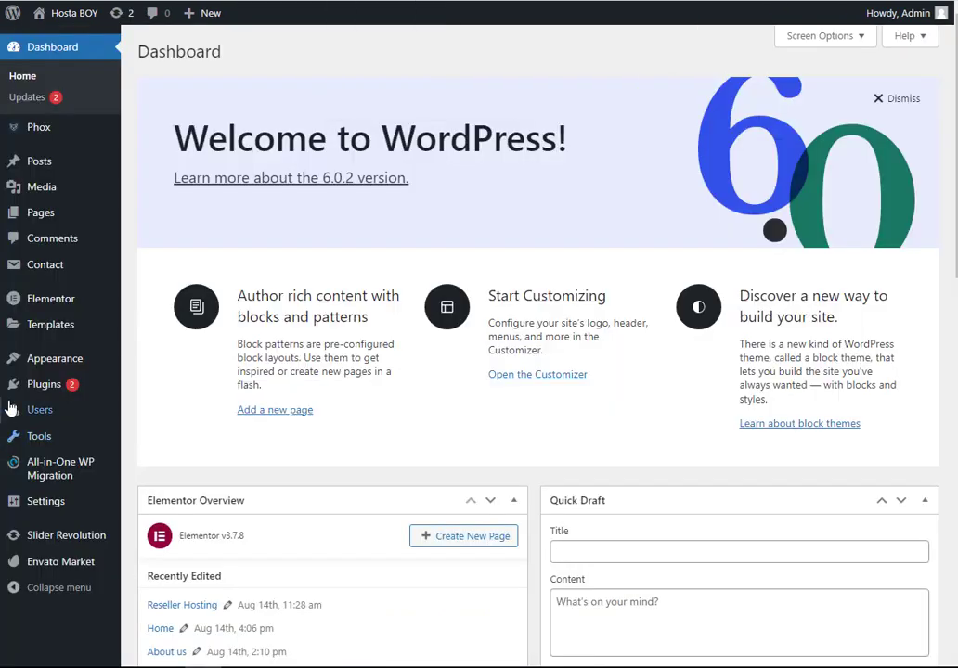
From Templates > Saved Templates, open newplanz's Edit with Elementor link in a new tab.
mouse_move(16, 370)
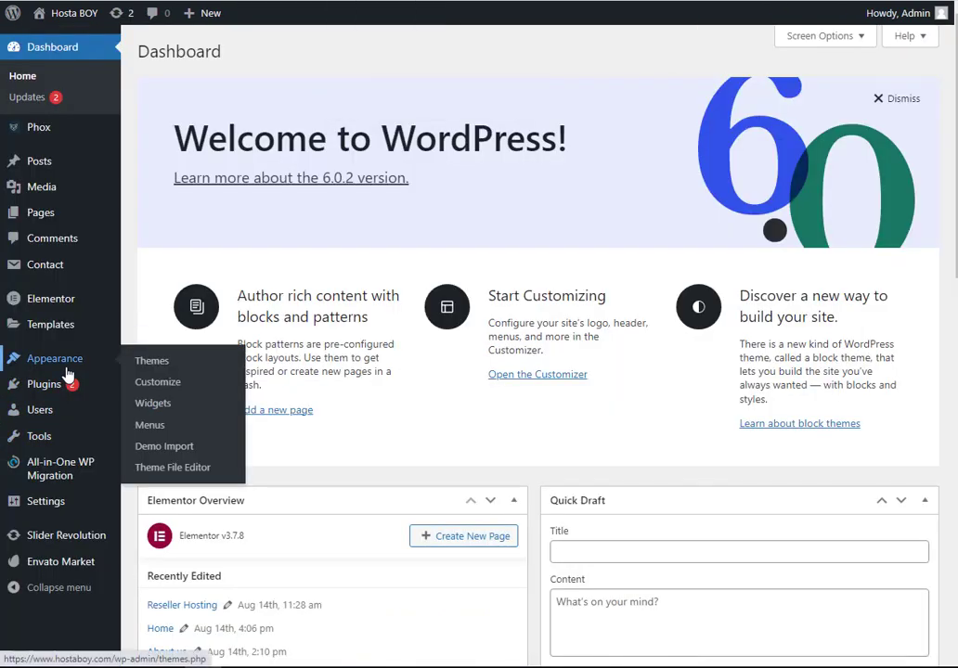
mouse_move(31, 189)
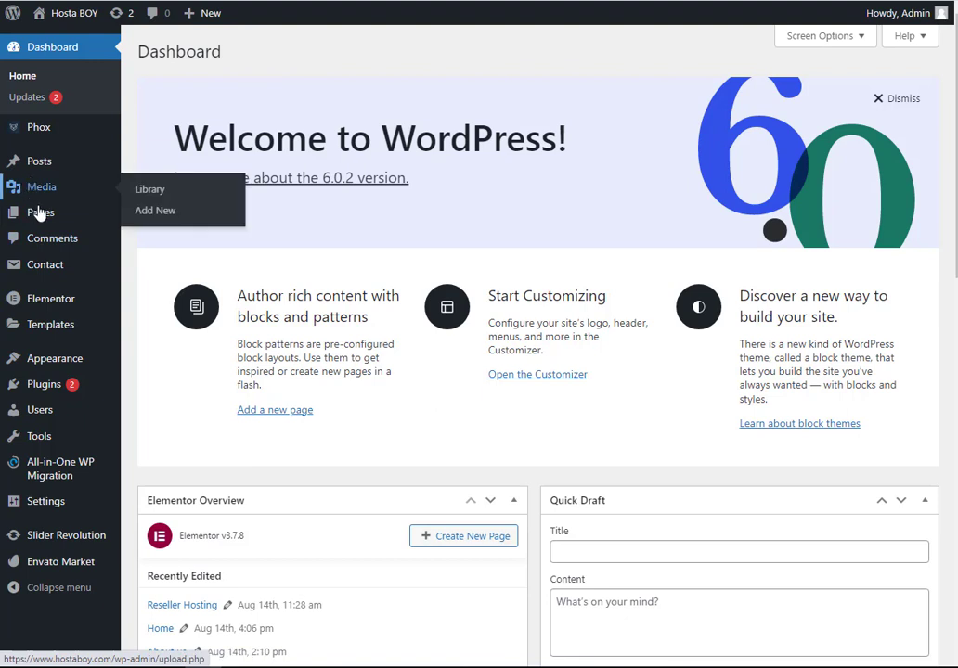
click(50, 330)
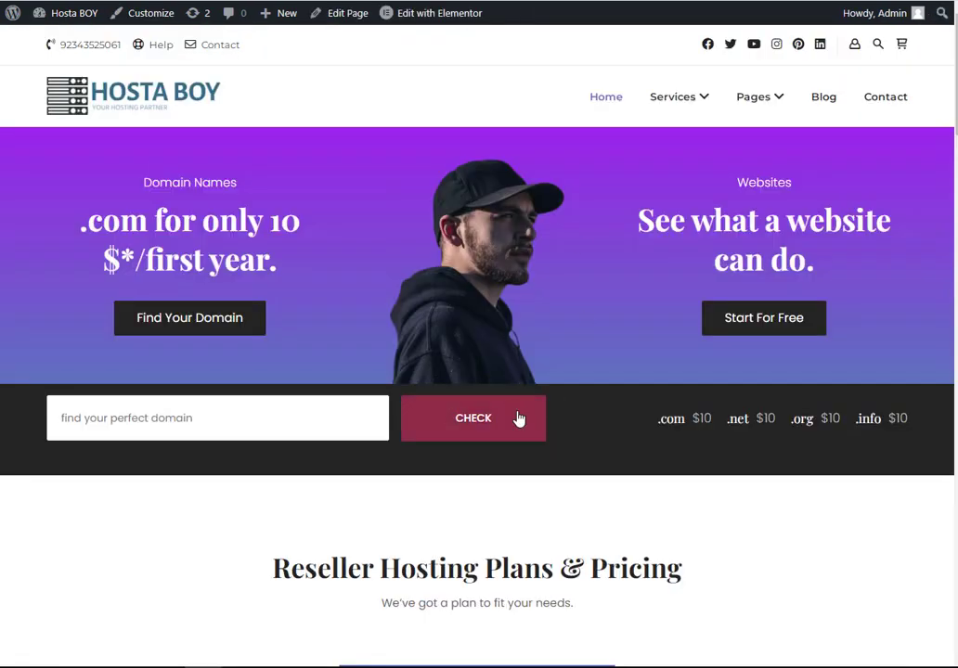
scroll(518, 418, down, 5)
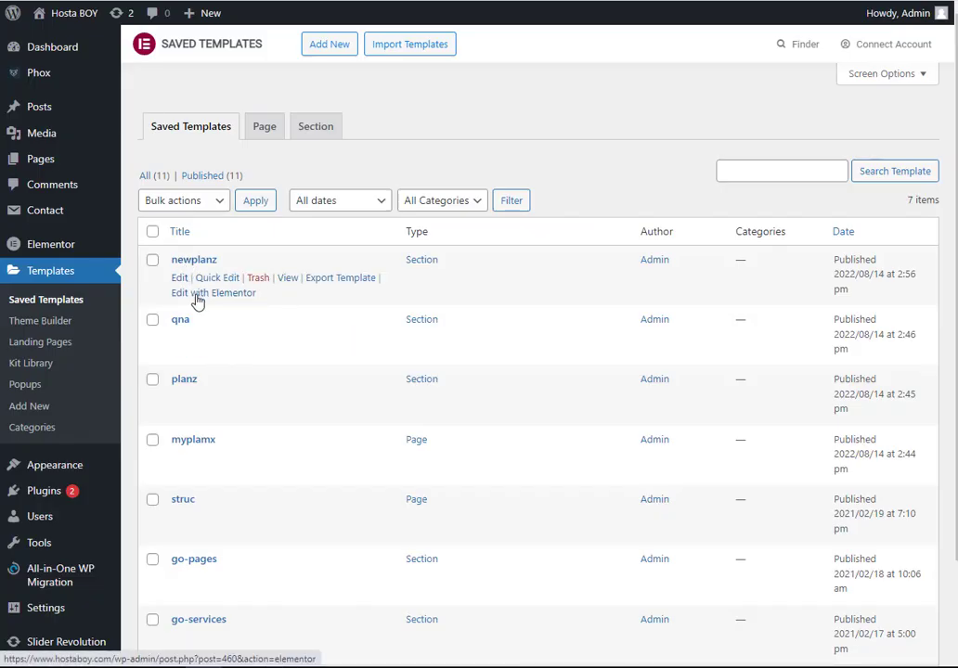
right_click(199, 297)
click(227, 305)
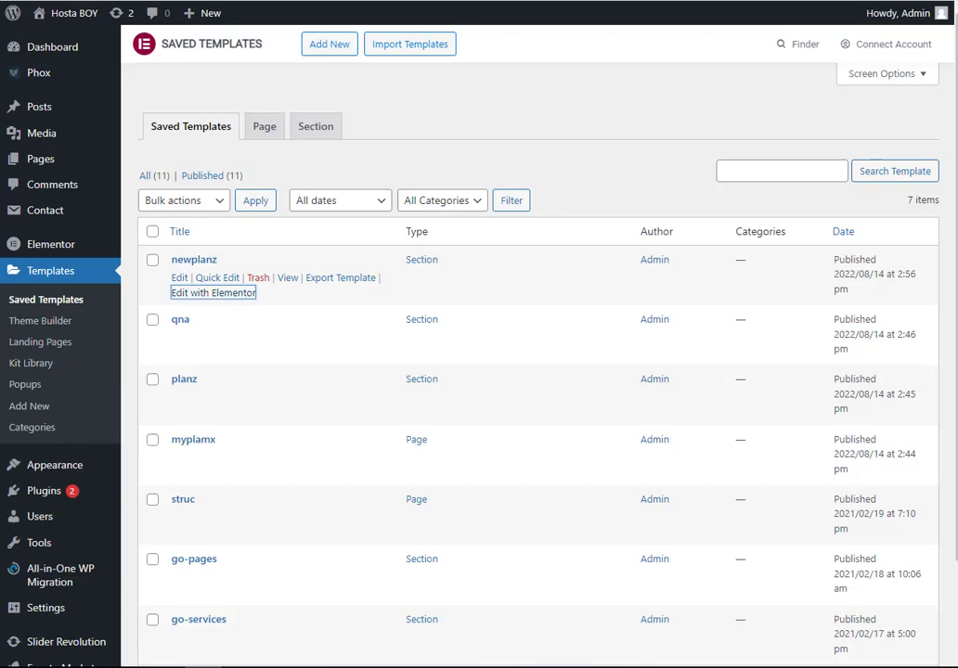
Switch to the newplanz Elementor editor and review the Beginner, Competent and Proficient price tables.
key(ctrl+Tab)
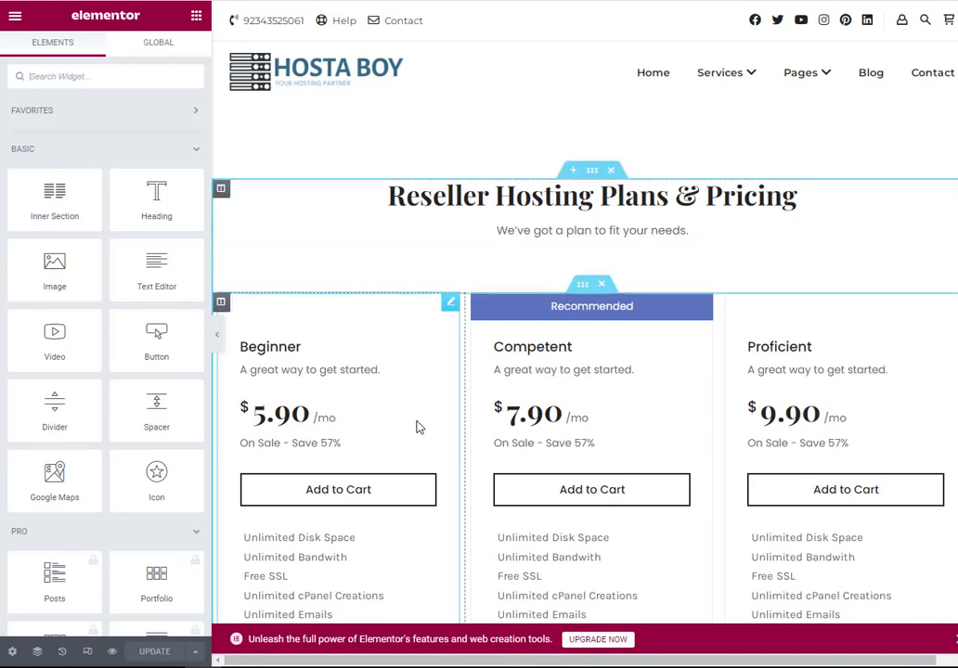
scroll(430, 442, down, 3)
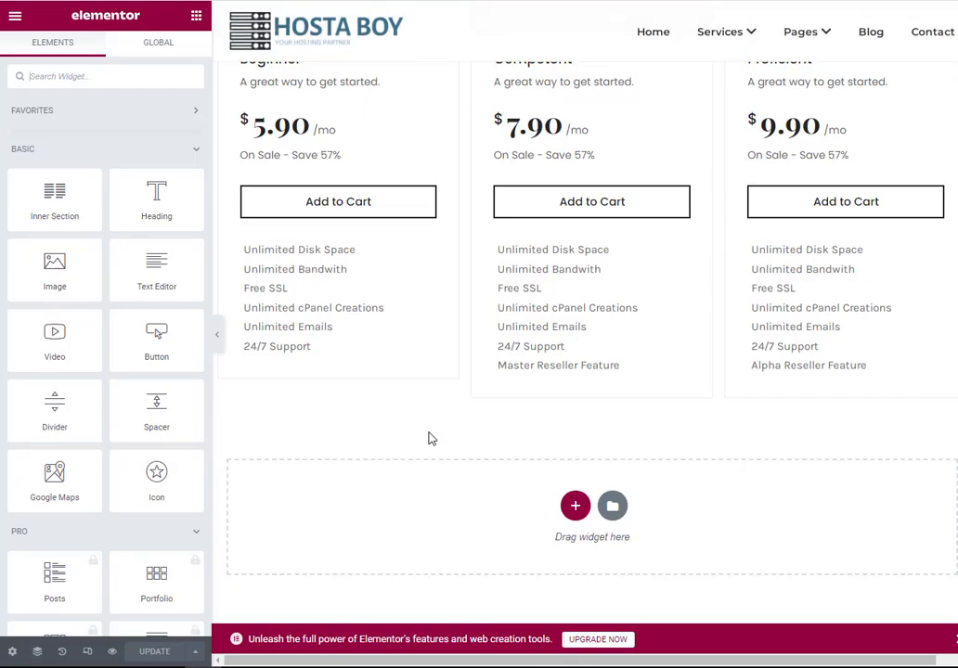
scroll(430, 442, up, 2)
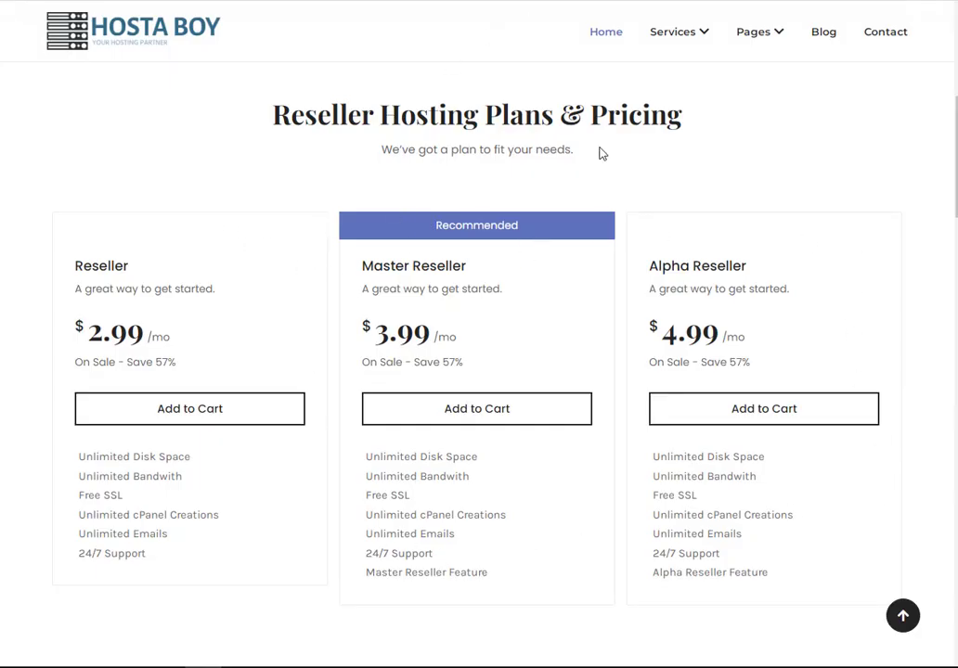
scroll(468, 196, up, 2)
scroll(468, 196, down, 1)
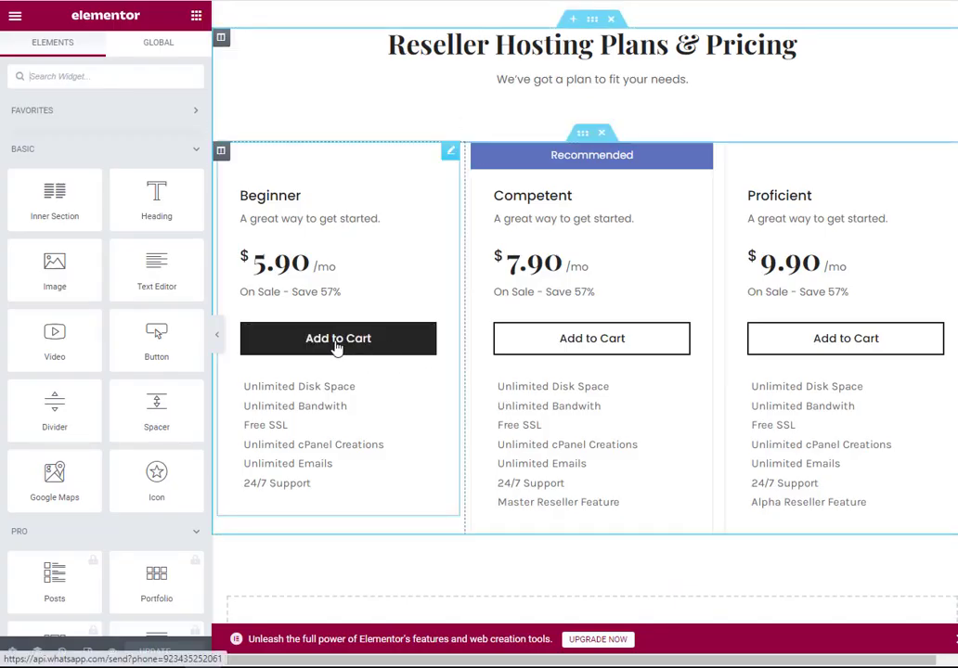
Show the Beginner price table's Footer link settings and dismiss the WhatsApp notification.
click(336, 346)
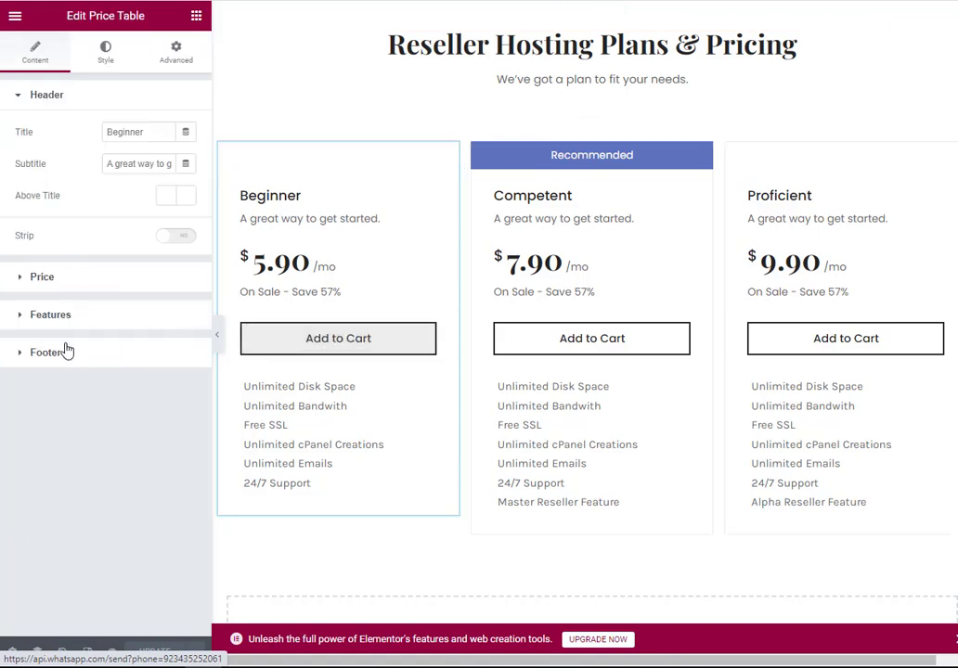
click(23, 355)
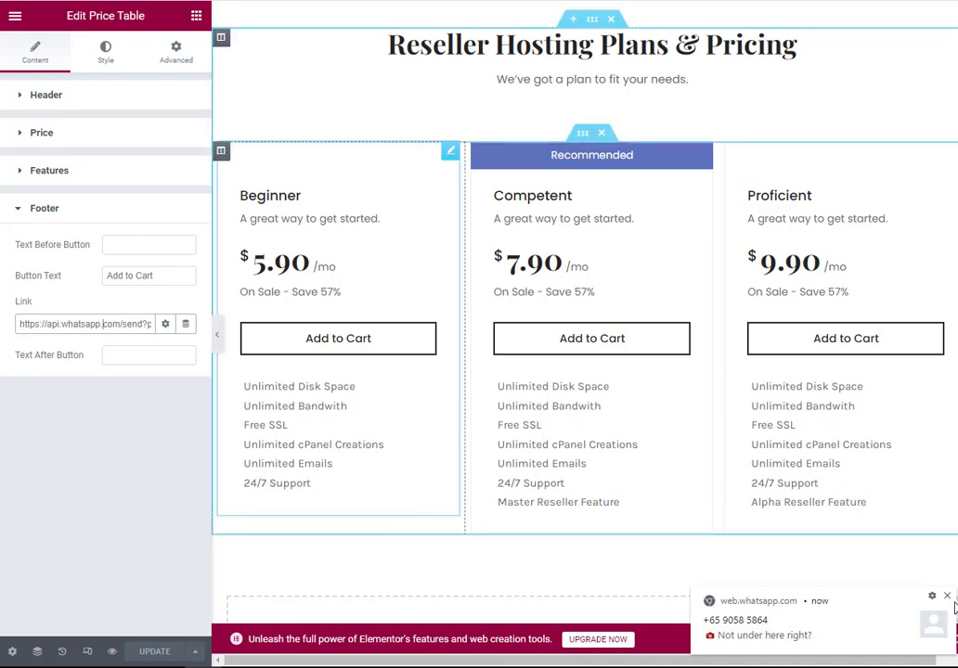
click(946, 597)
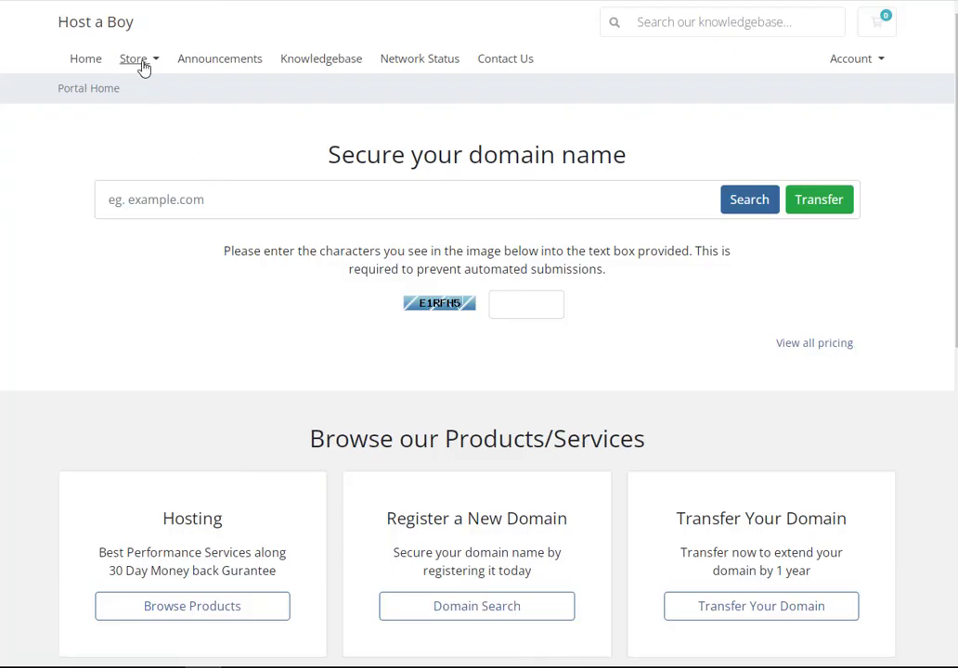
View Store > Hosting in WHMCS, then load the /admin address.
click(130, 61)
click(156, 128)
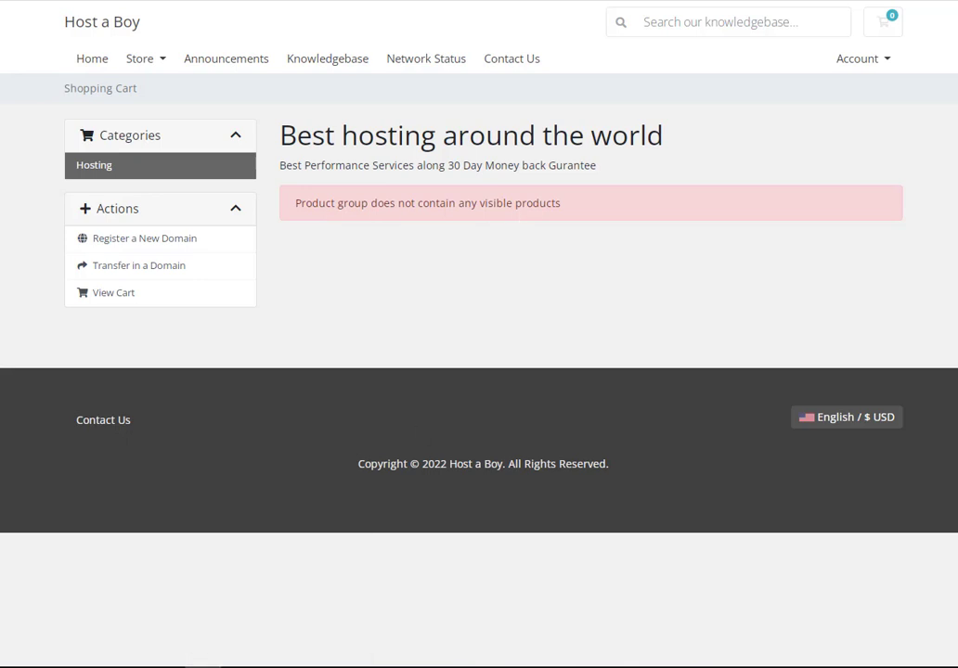
text(admin)
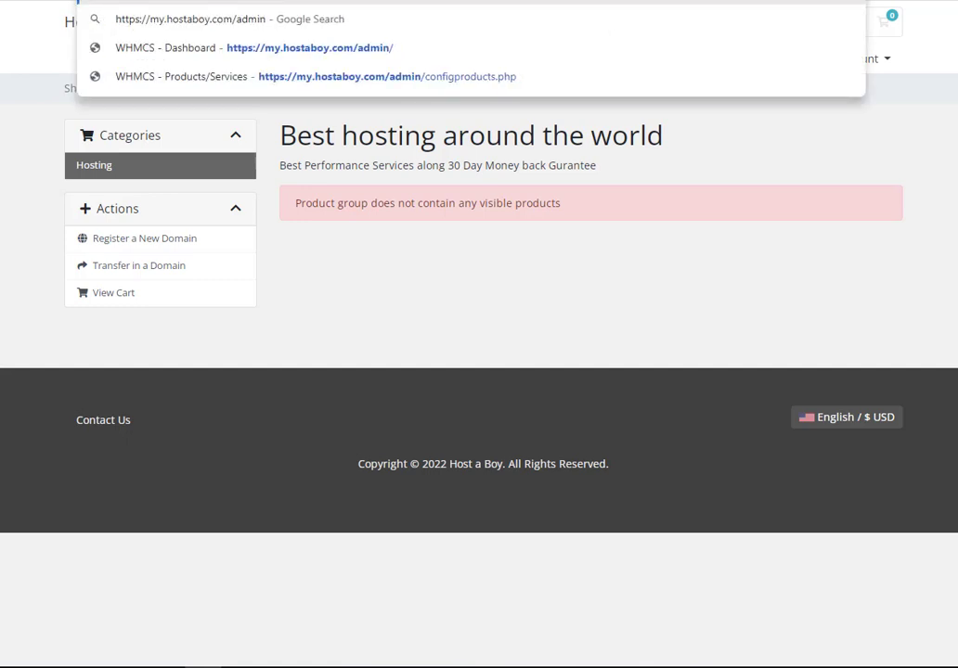
key(Return)
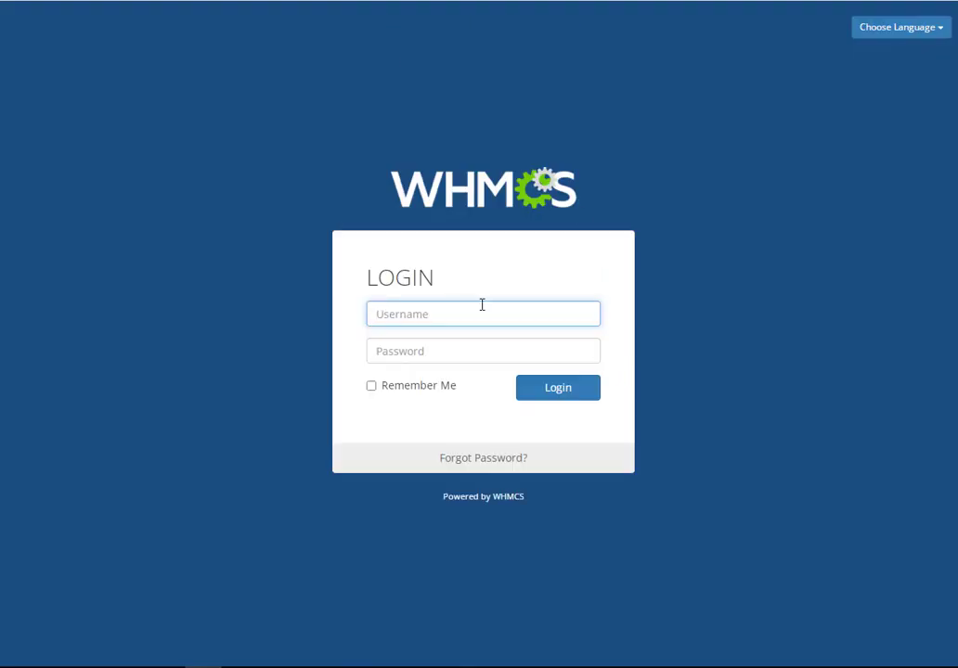
Log in to WHMCS admin with the saved username and password, then close the download notice.
click(481, 316)
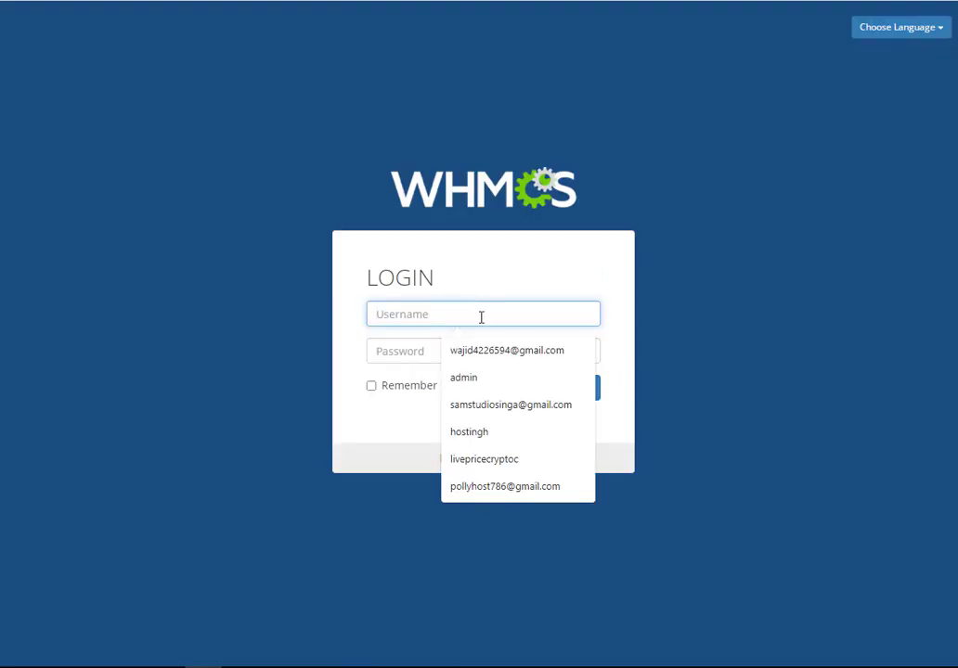
click(494, 380)
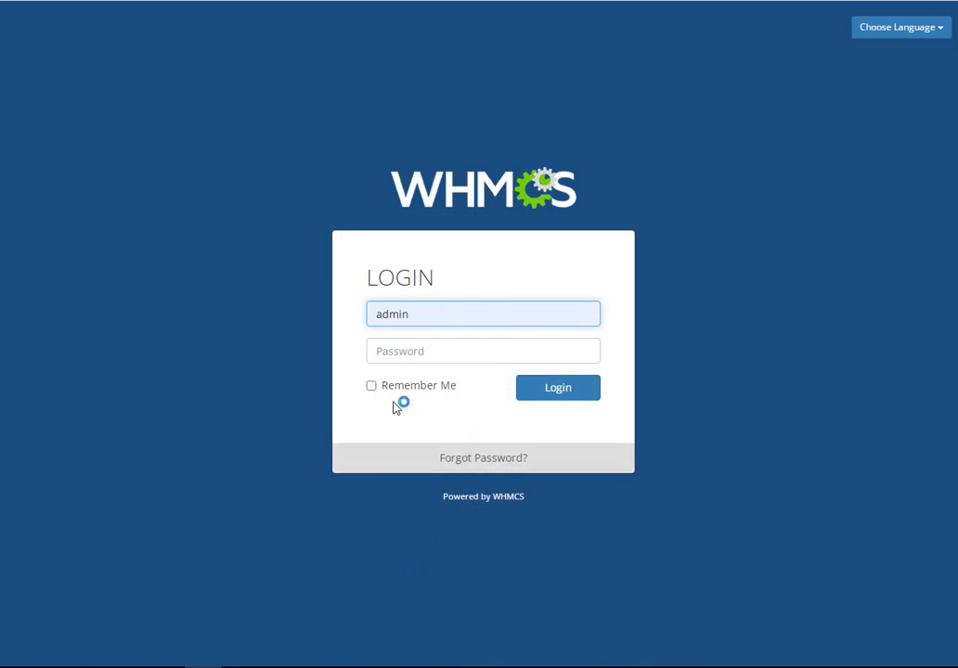
mouse_move(314, 665)
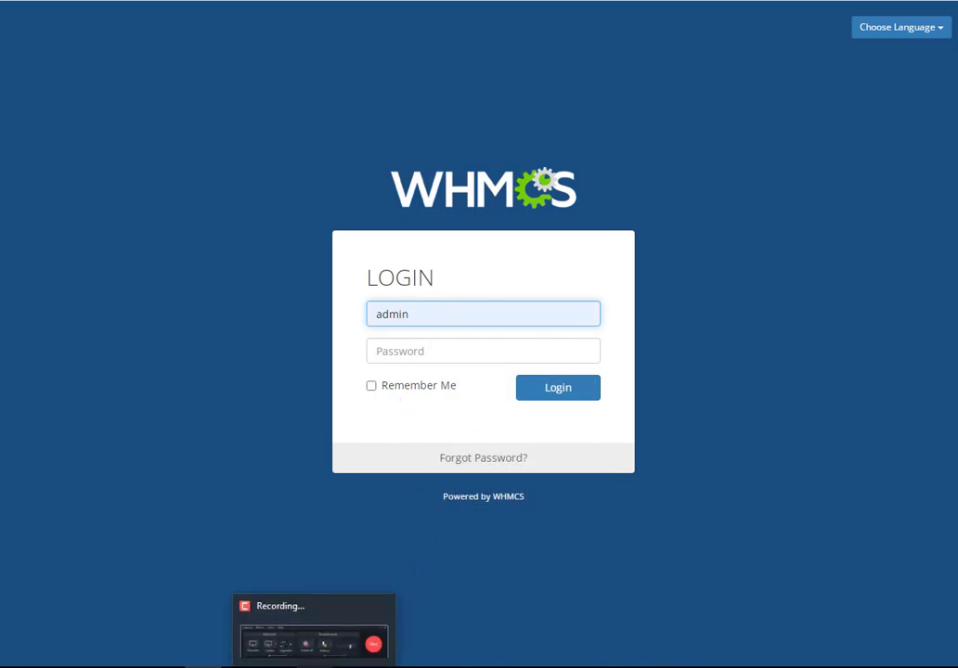
click(390, 641)
click(883, 639)
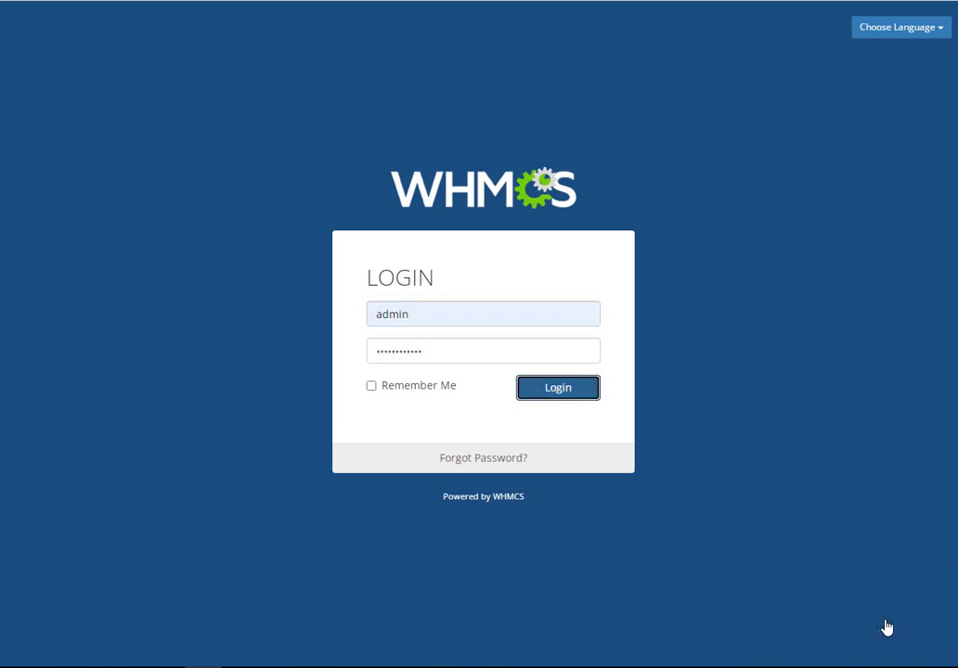
key(Return)
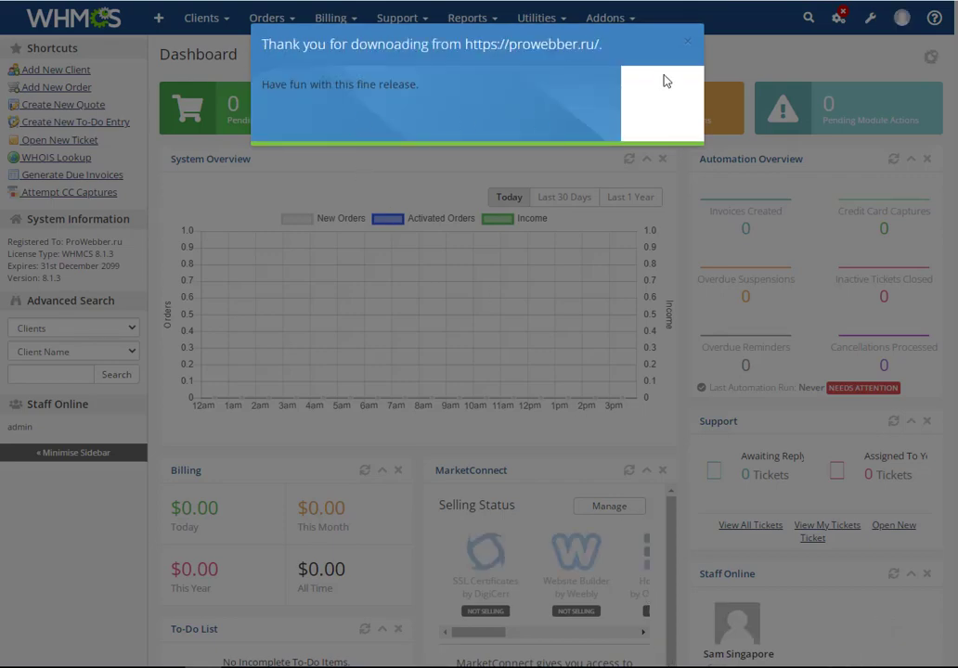
click(688, 41)
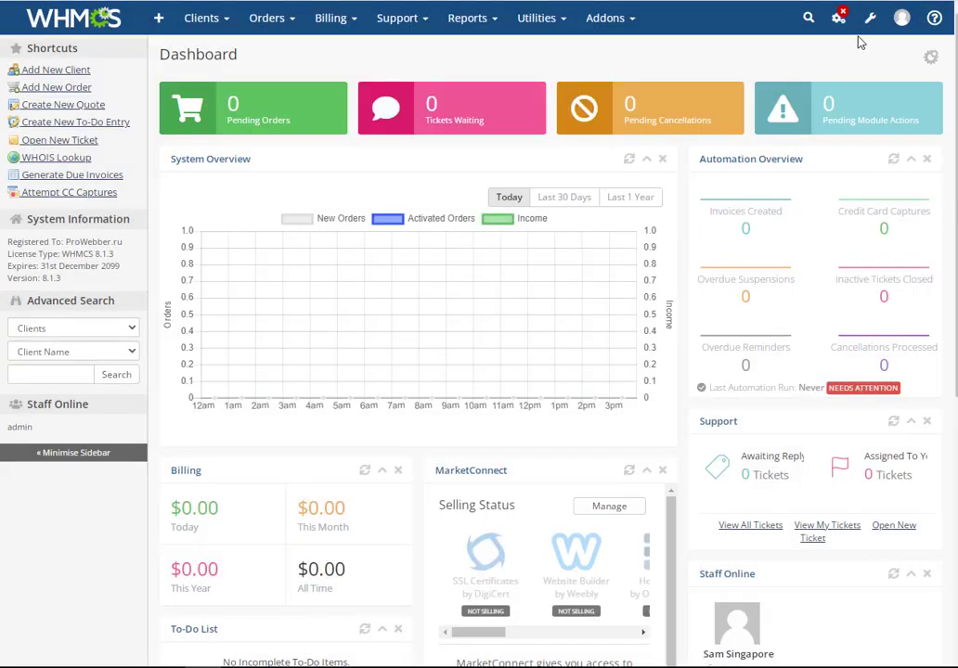
Go to System Settings > Products/Services to list the hidden Hosting group products.
click(870, 18)
click(755, 78)
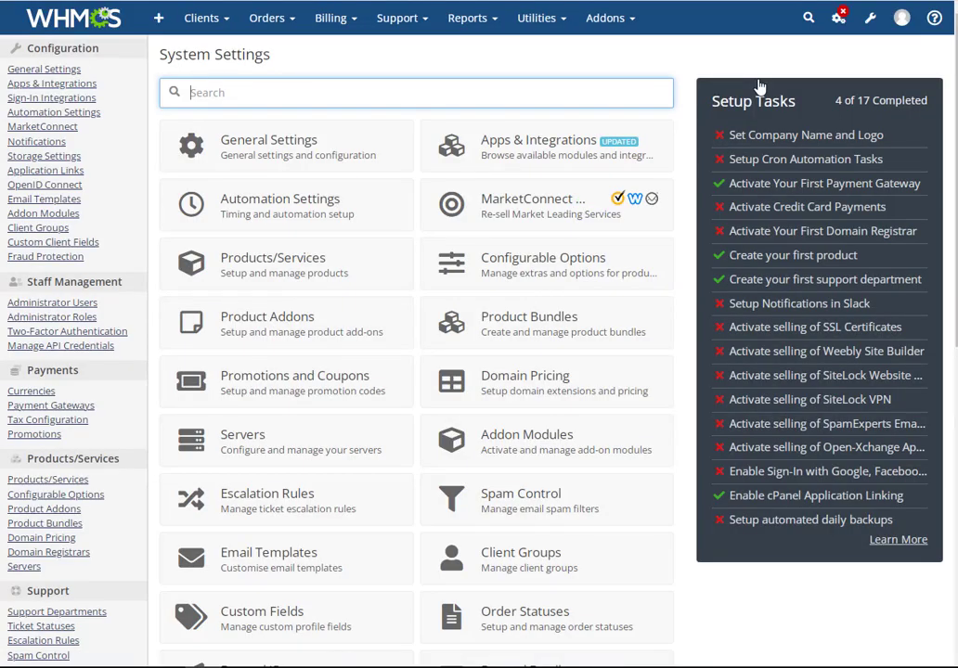
click(311, 265)
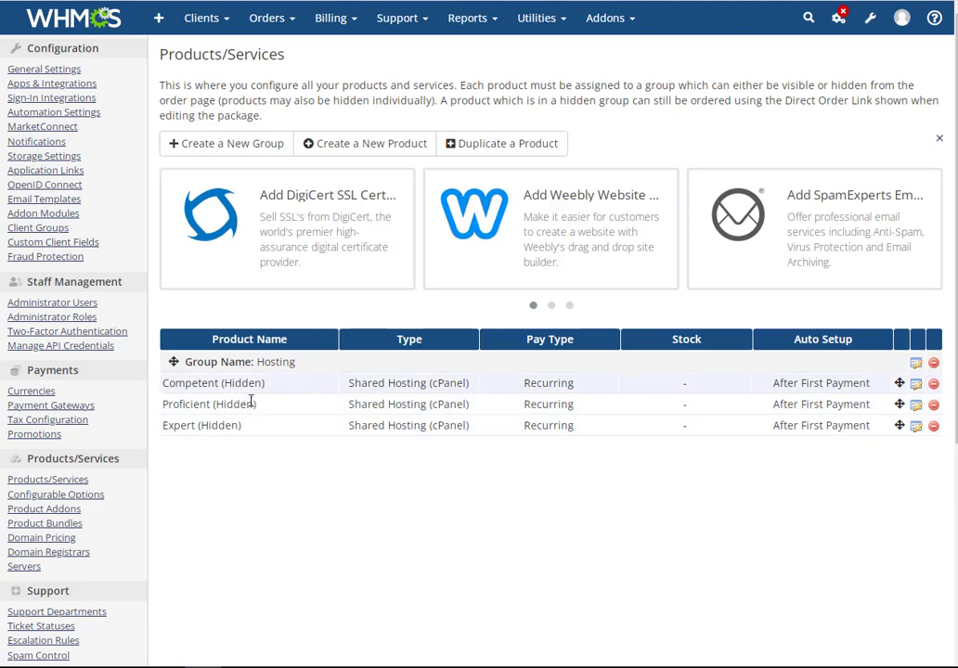
Unhide the Competent product from the order form and save it.
click(916, 385)
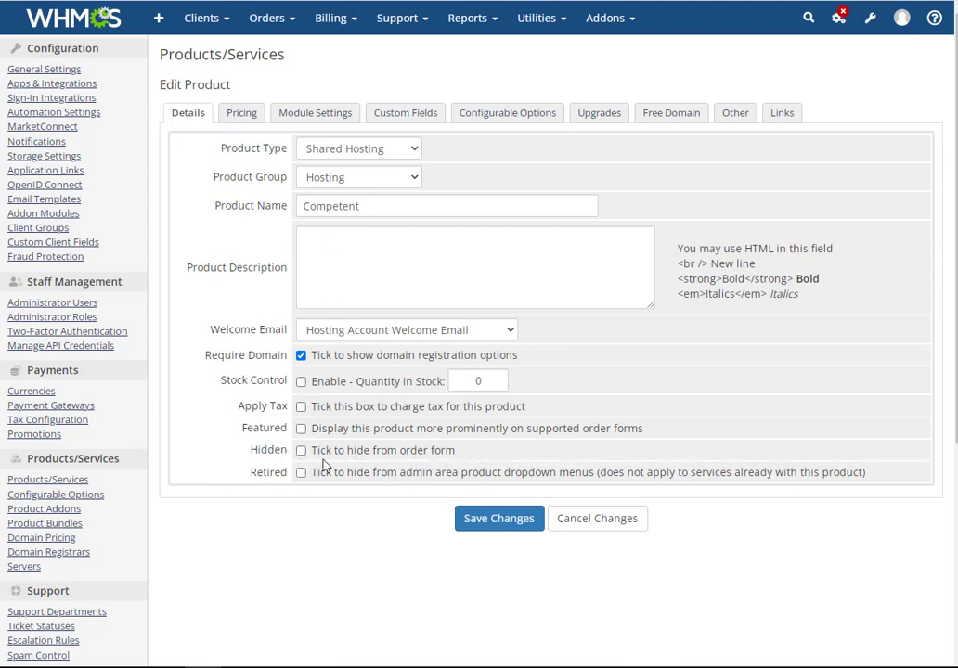
click(476, 523)
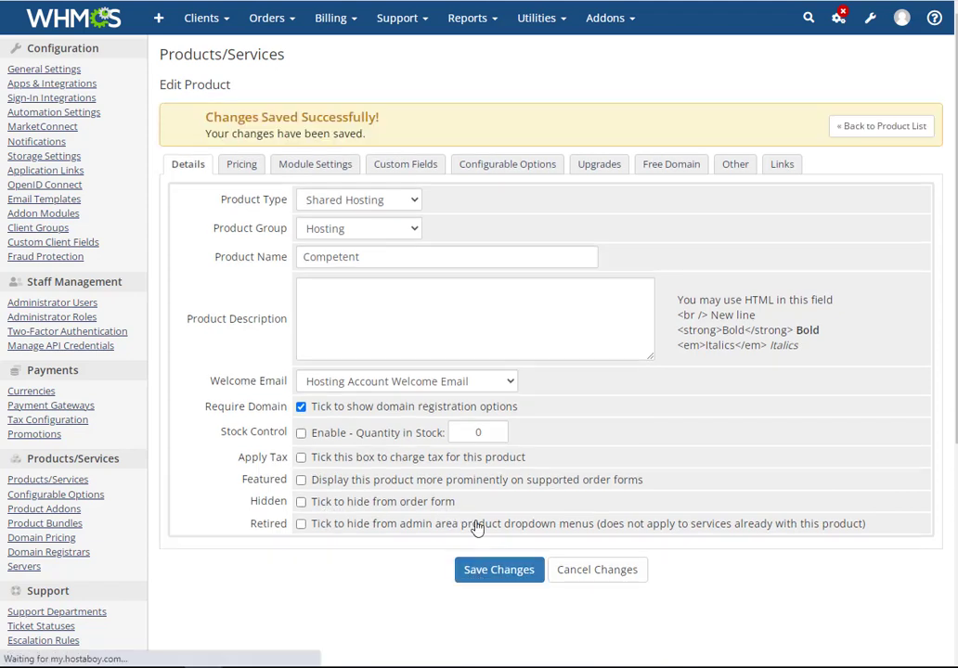
click(878, 134)
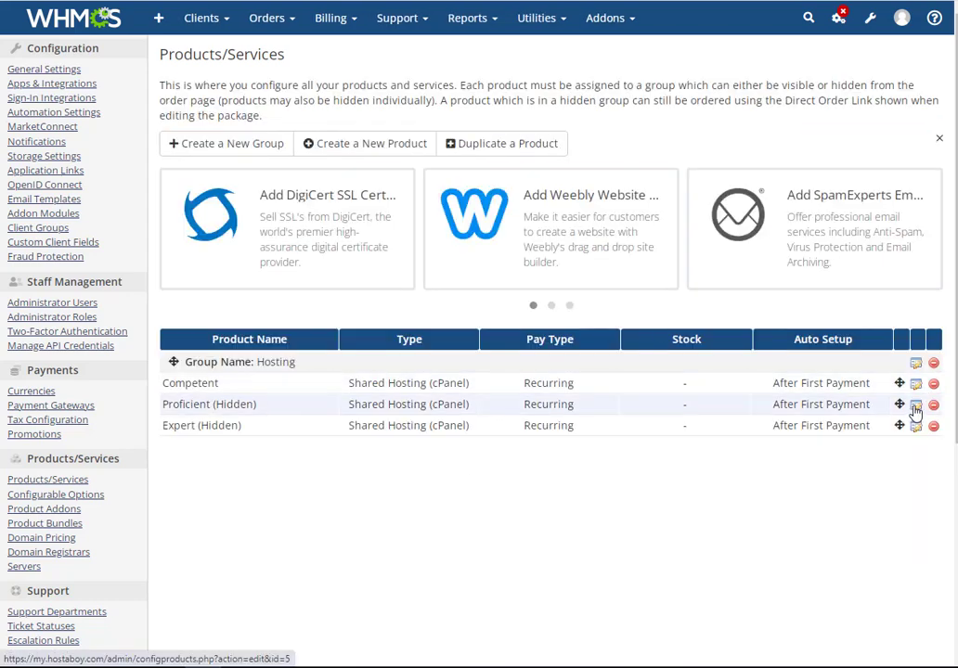
Turn off hiding for the Proficient product and save its changes.
click(220, 404)
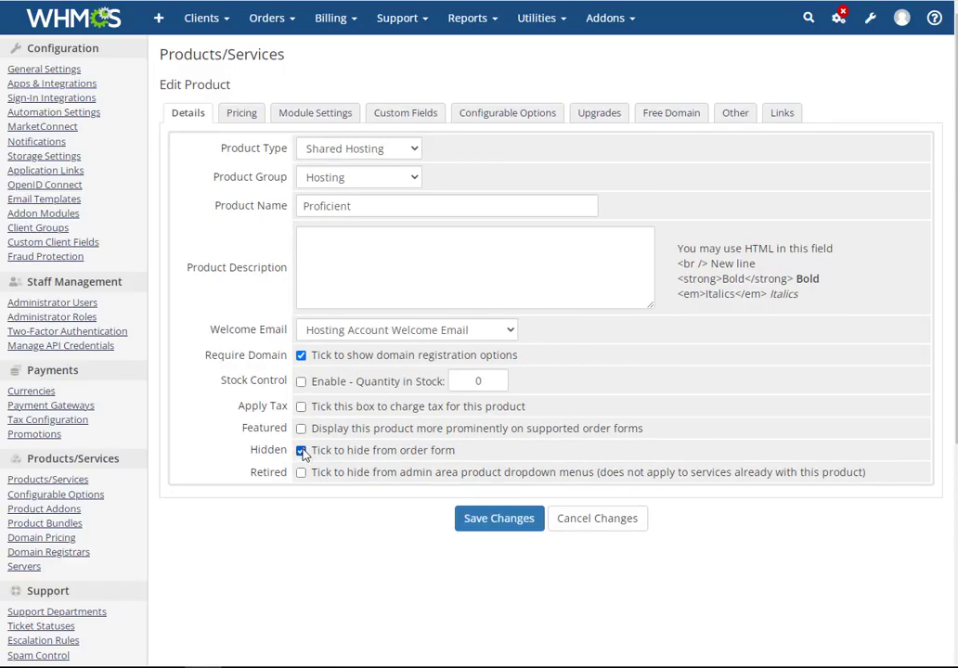
click(301, 451)
click(490, 524)
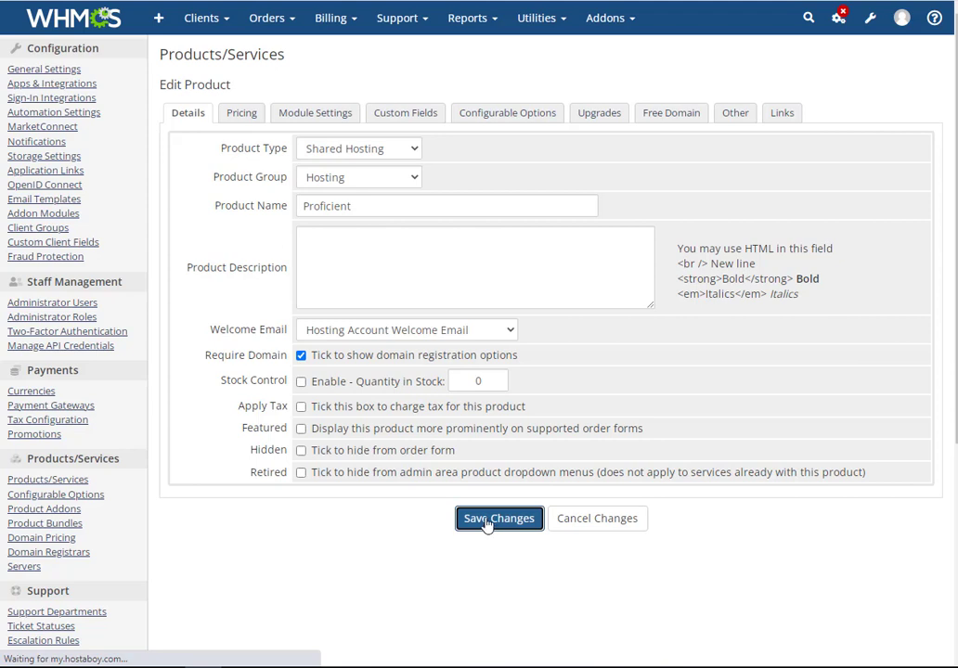
click(853, 129)
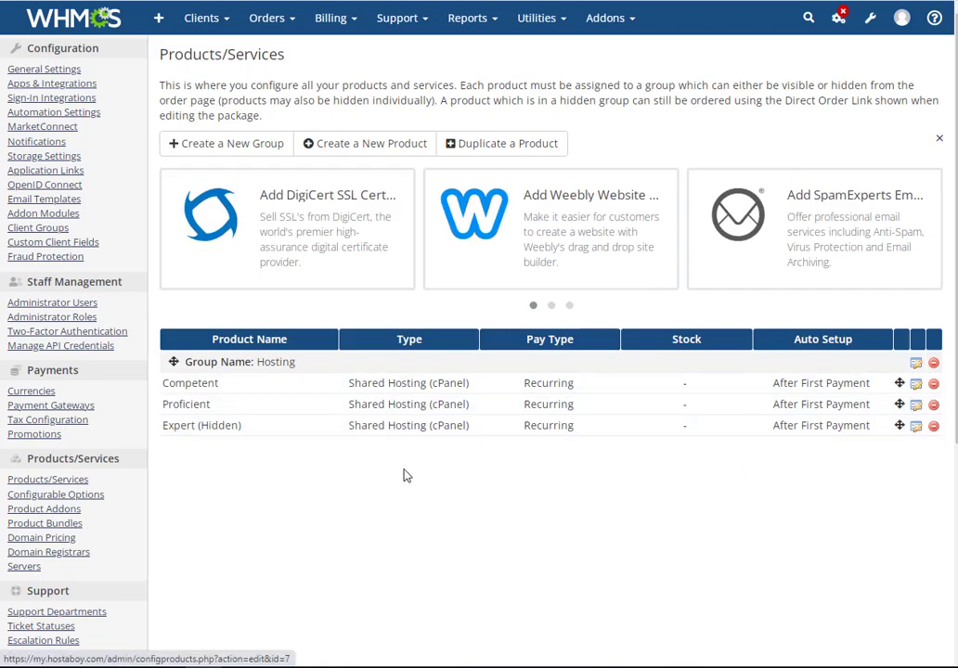
Turn off hiding for the Expert product and save its changes.
click(225, 433)
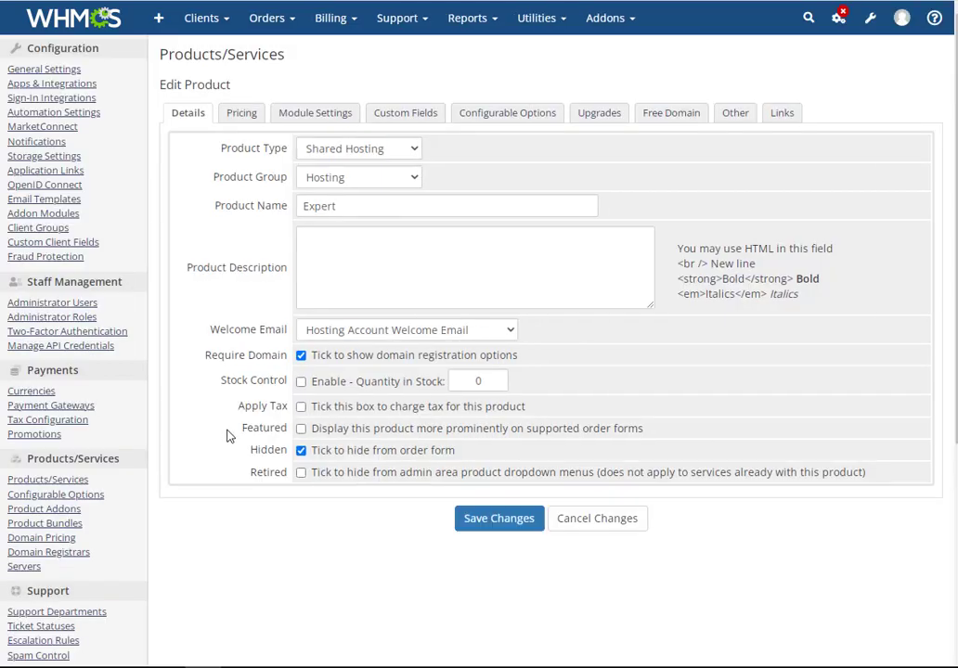
click(301, 450)
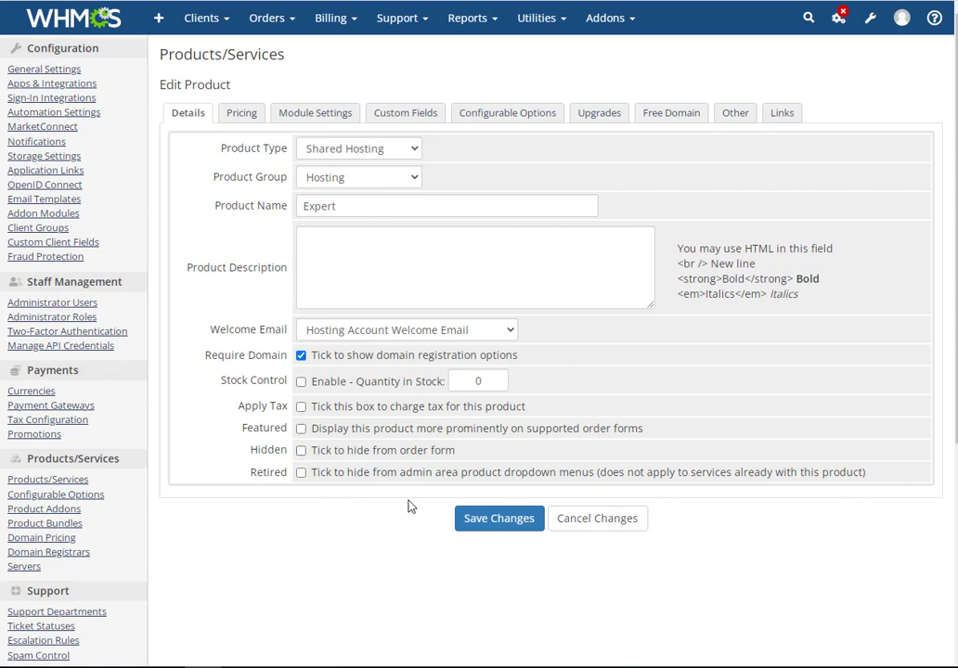
click(499, 520)
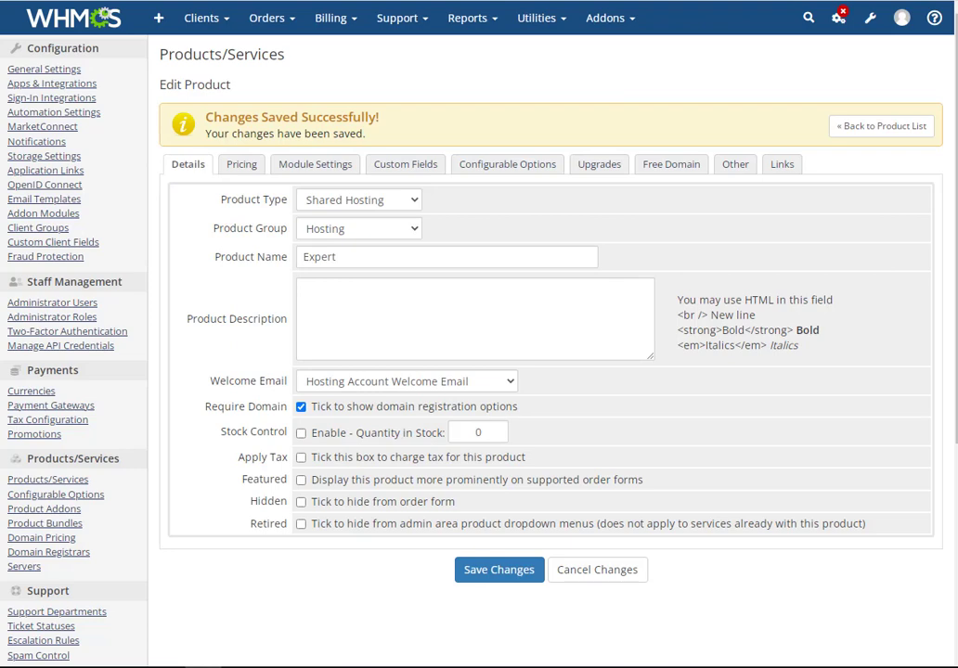
In a new tab, open my.hostaboy.com's Store > Hosting and test ordering Competent.
key(ctrl+t)
text(https://my.hostaboy.com/)
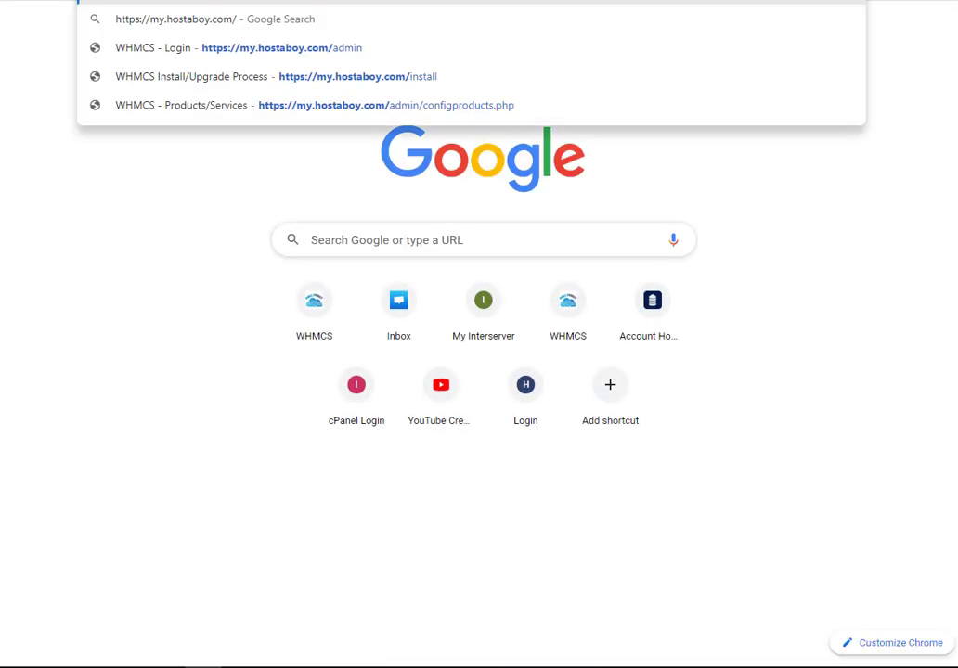
key(Return)
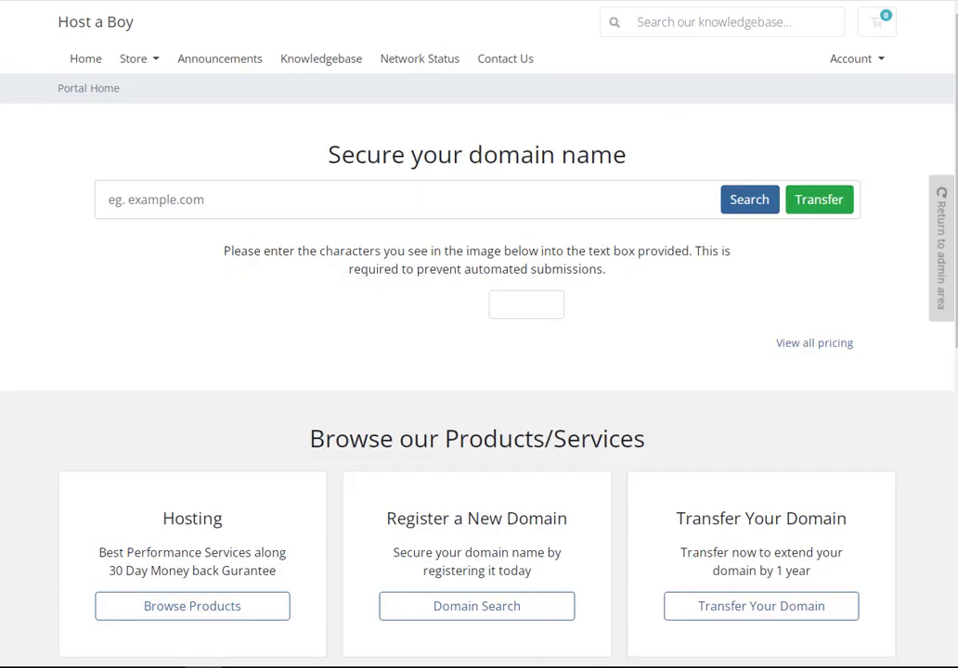
click(130, 59)
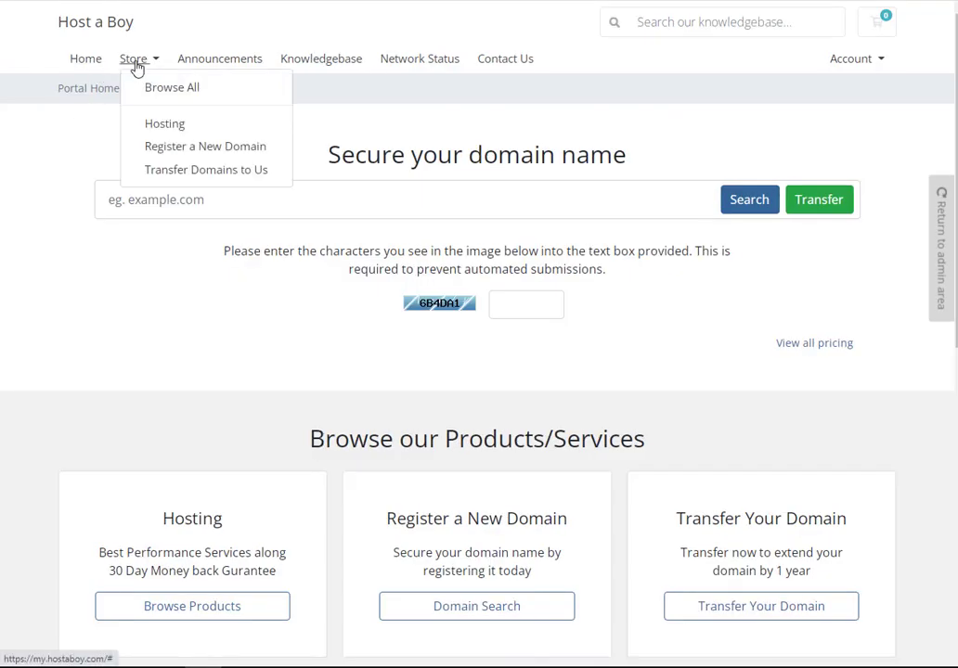
click(166, 125)
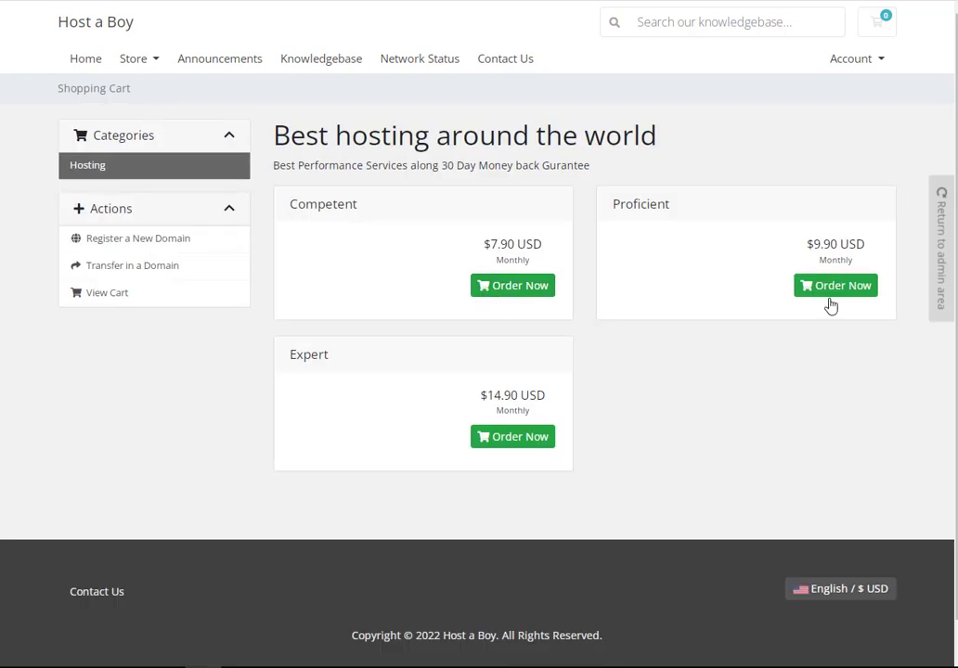
click(514, 287)
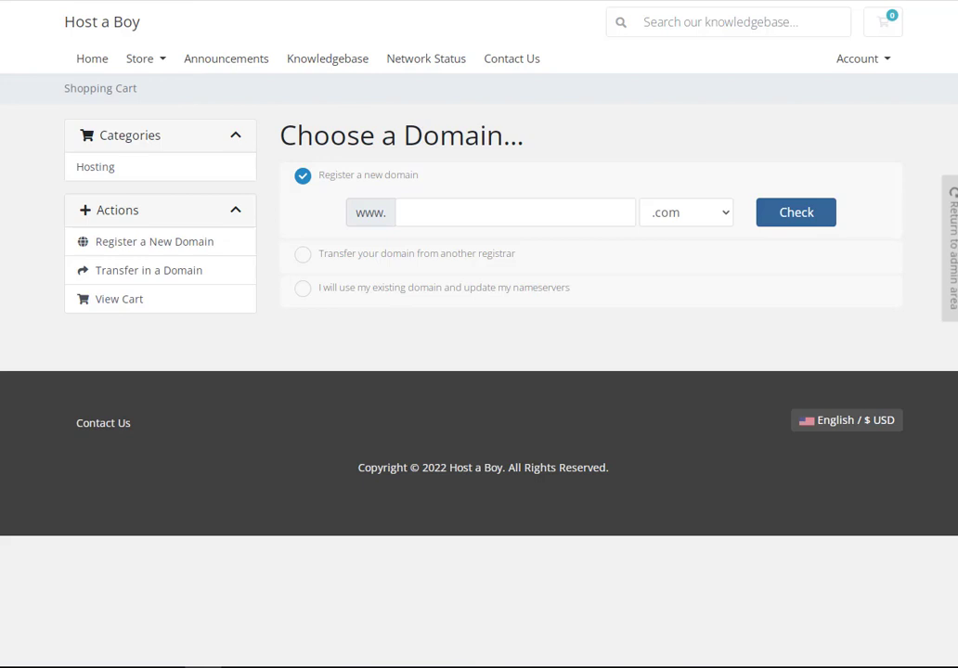
key(alt+Left)
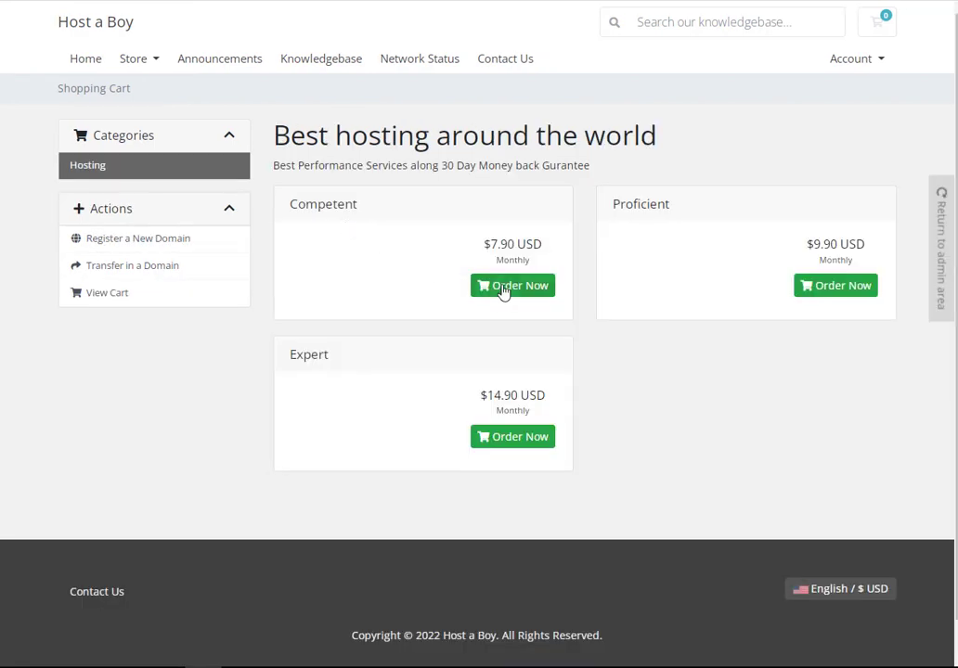
Replace the Beginner button's WhatsApp URL with Competent's WHMCS order link and update the page.
right_click(502, 286)
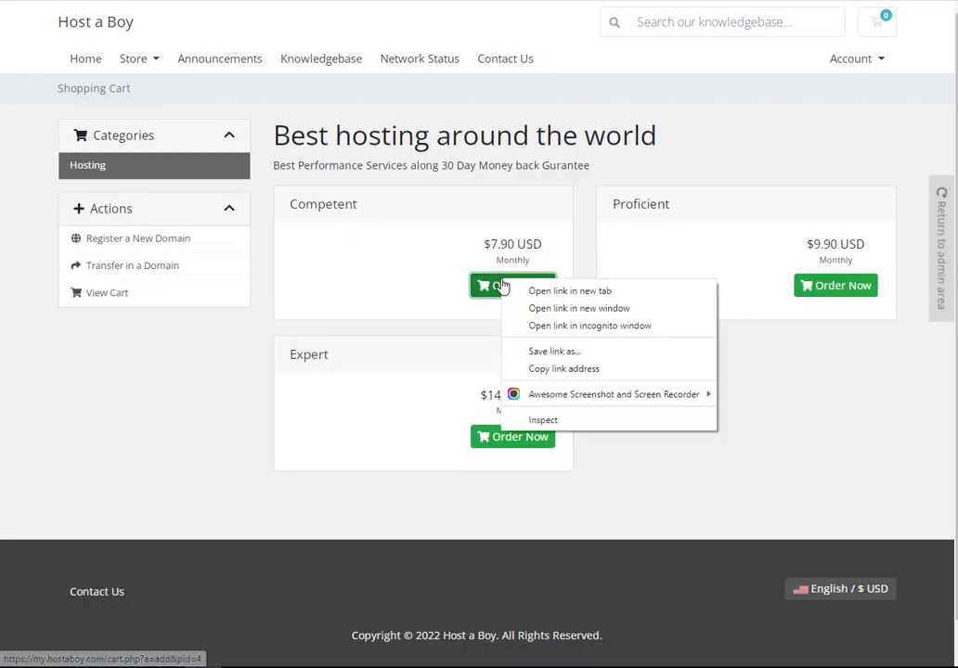
click(559, 369)
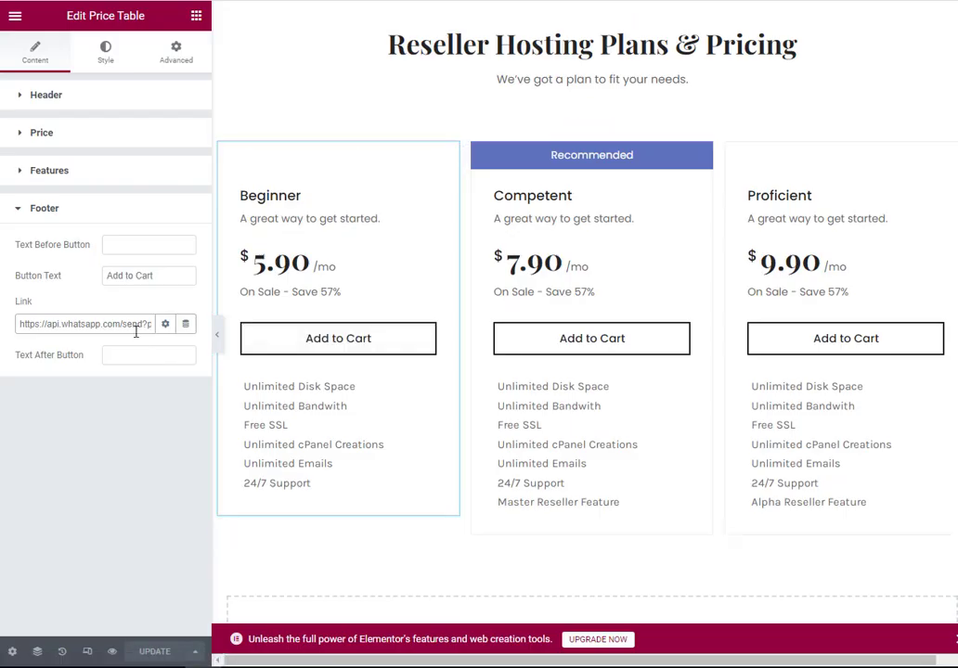
key(ctrl+a)
key(ctrl+v)
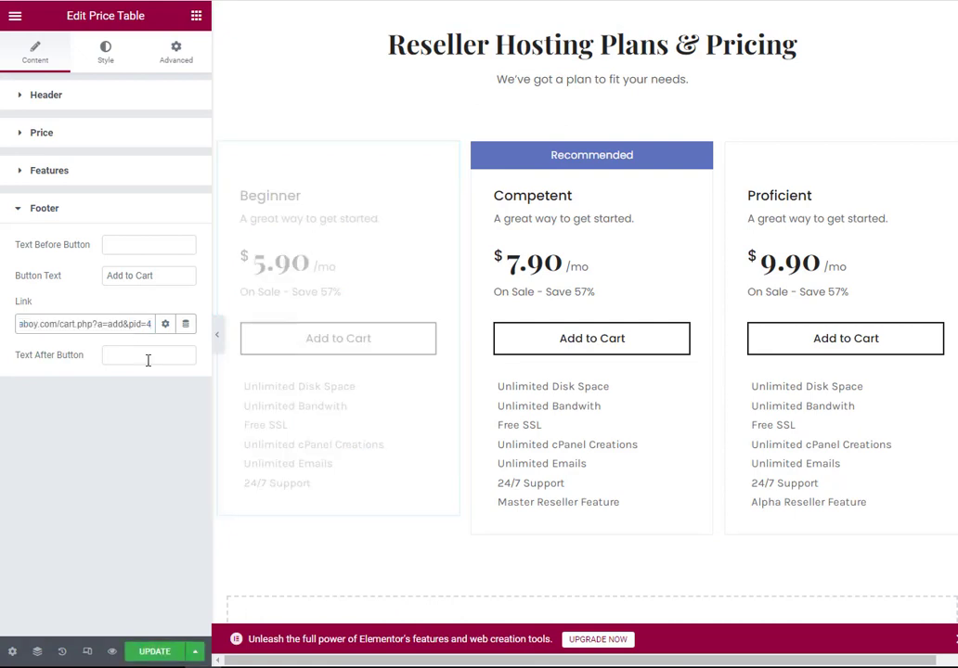
click(163, 658)
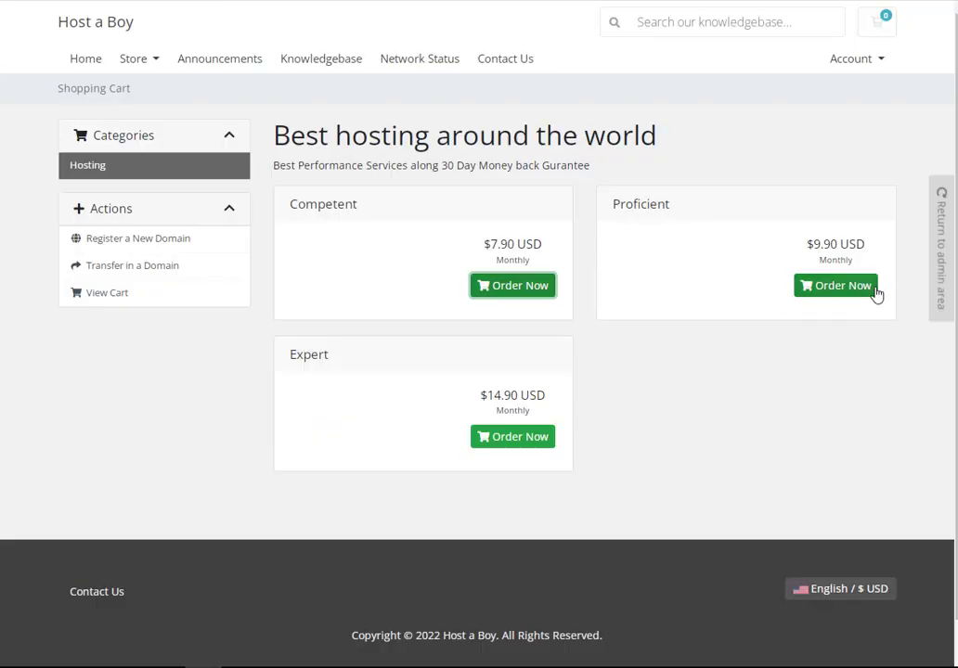
Paste Proficient's WHMCS order link into the Competent column's Footer button link and update the page.
right_click(849, 291)
click(800, 379)
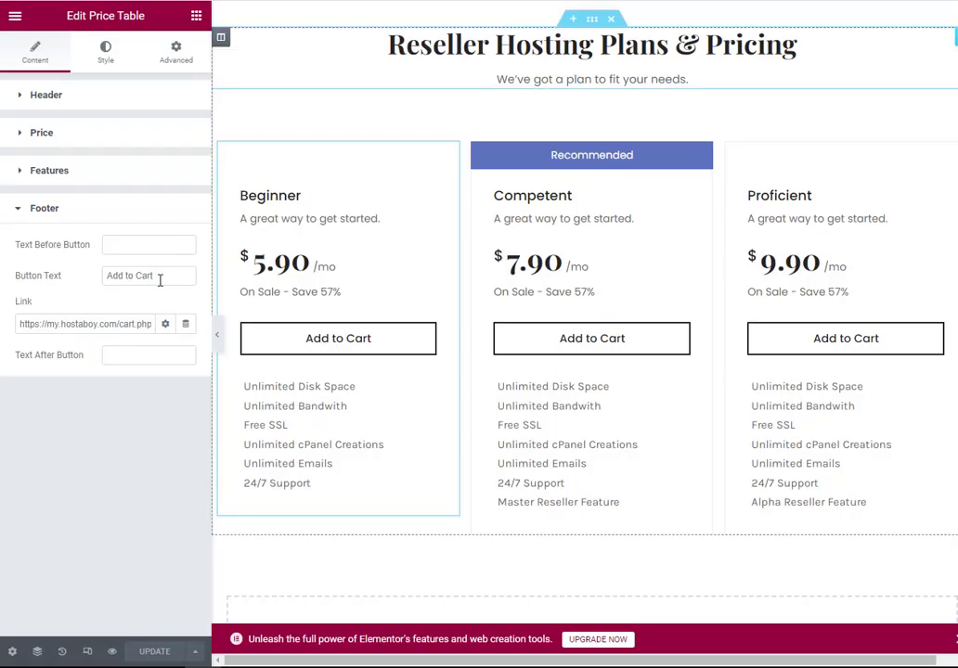
click(573, 338)
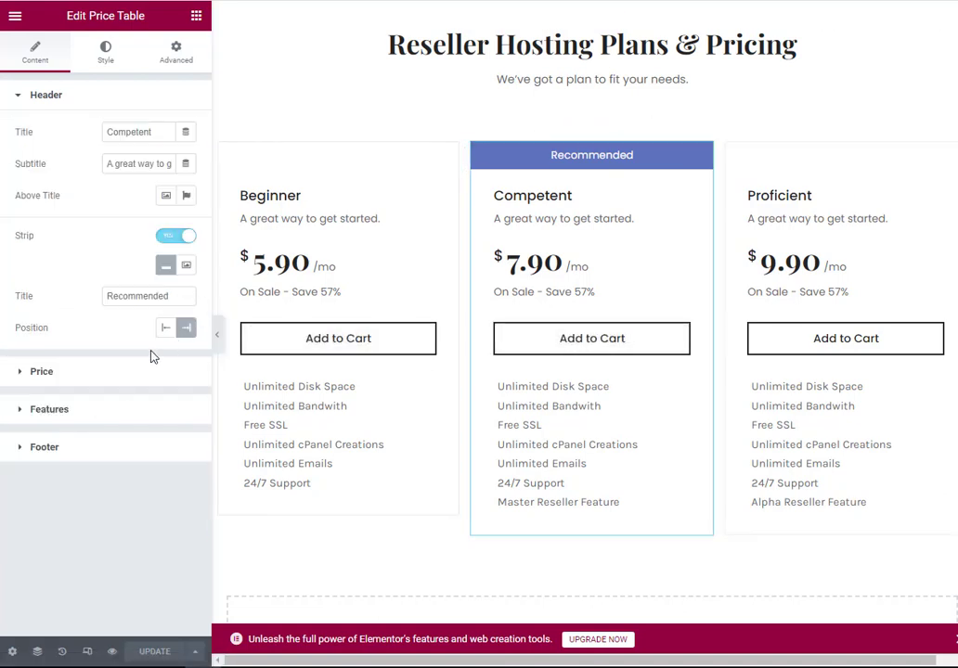
click(39, 449)
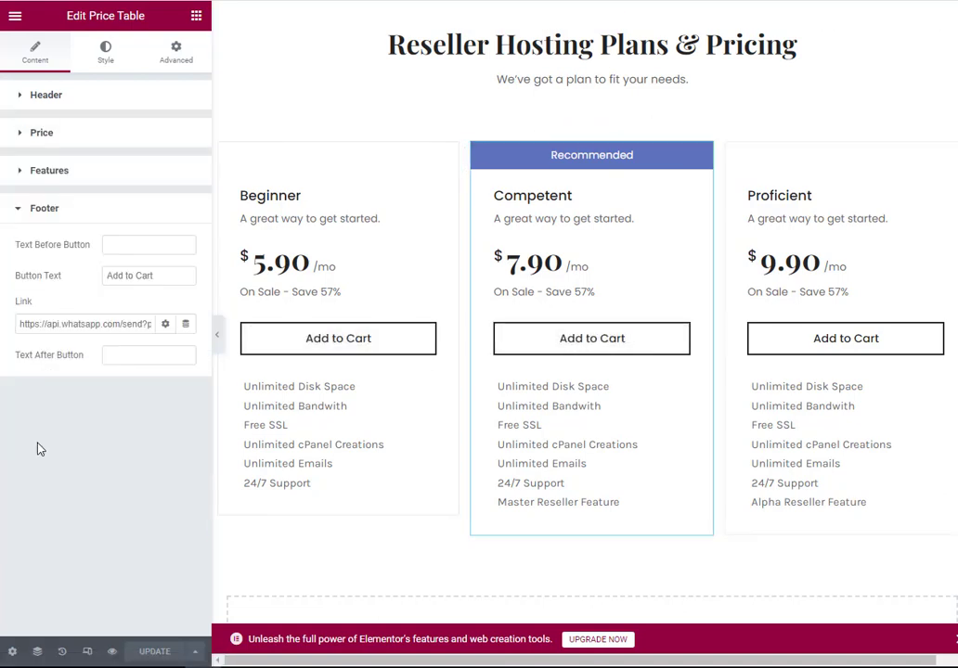
click(120, 325)
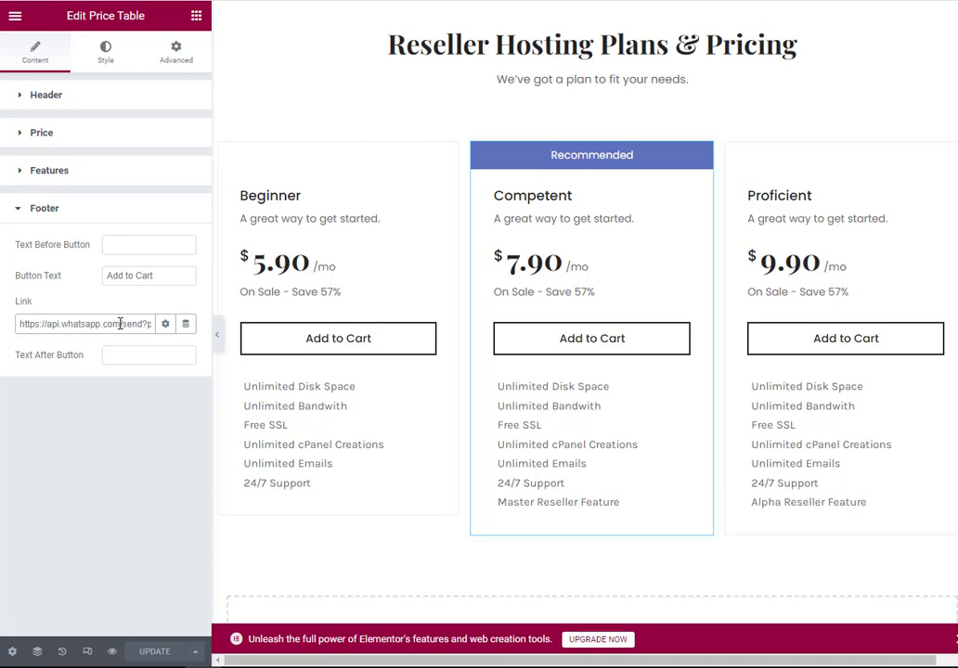
triple_click(120, 324)
key(ctrl+v)
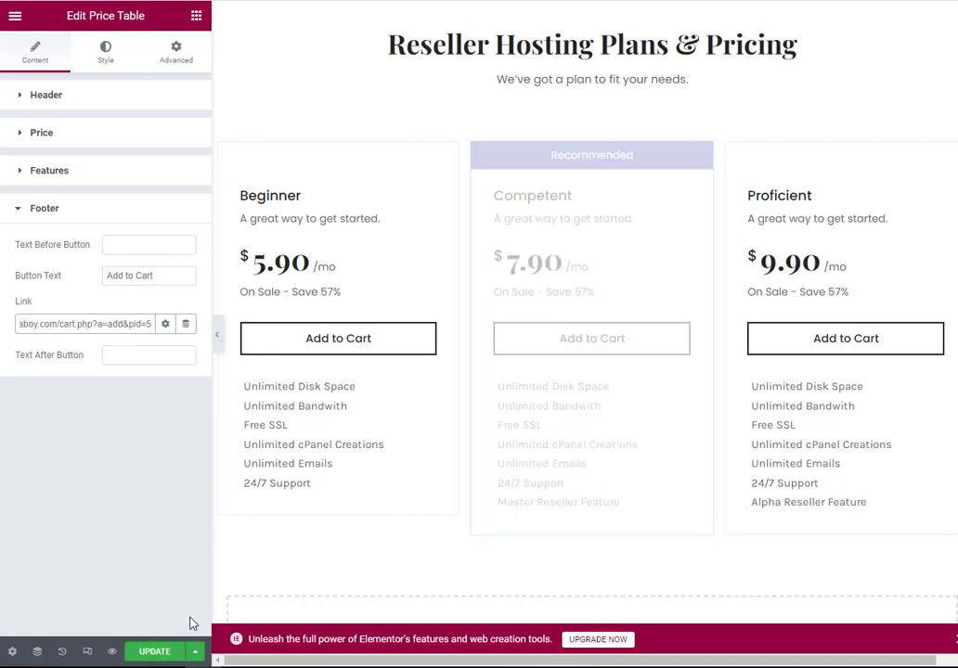
click(157, 658)
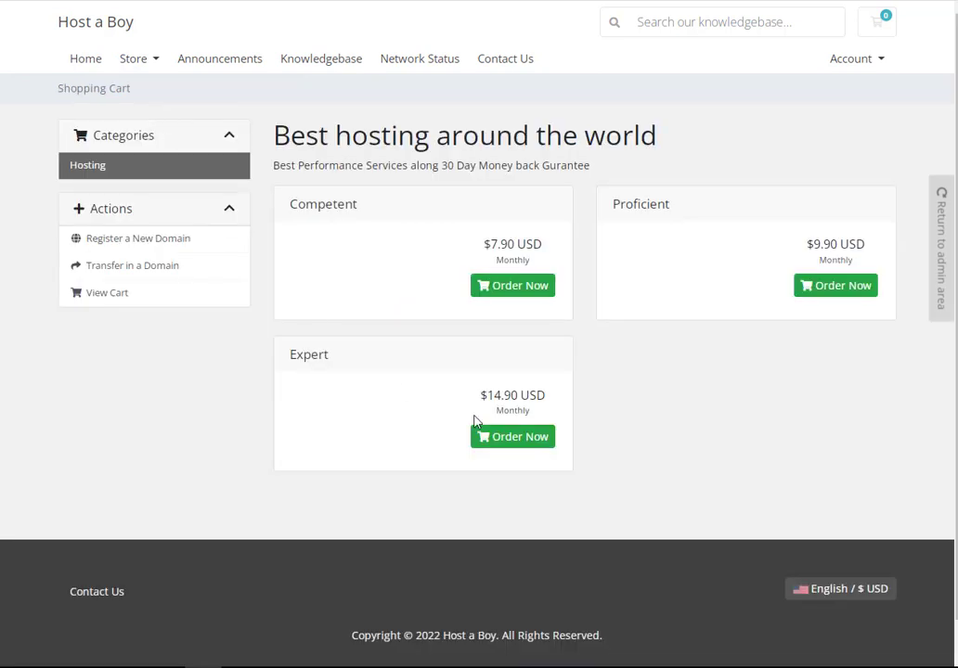
Copy the Expert plan's order link and check where Alpha Reseller's Add to Cart leads.
right_click(501, 442)
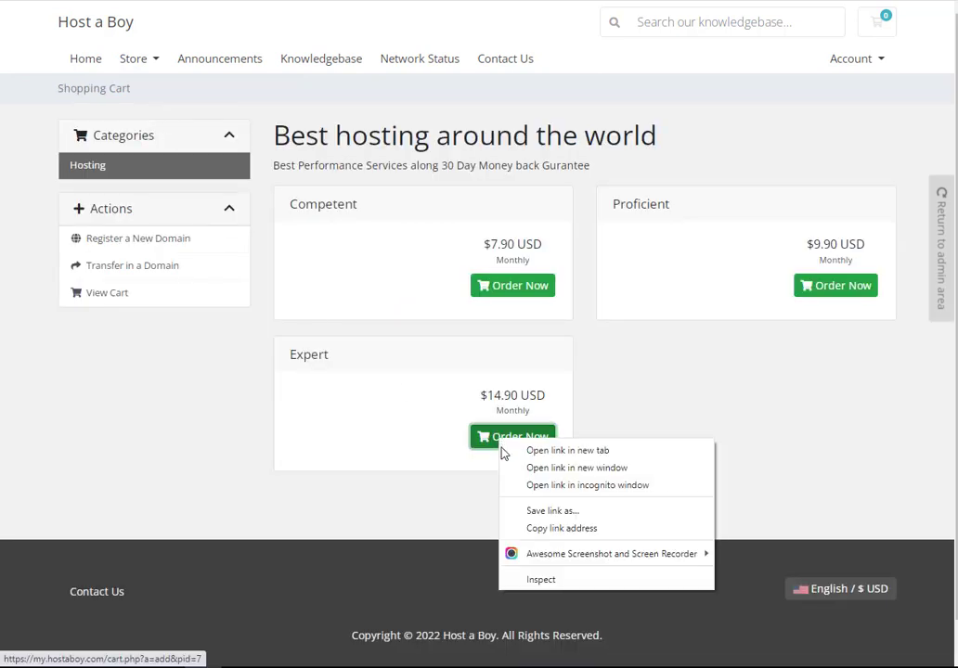
click(543, 528)
key(ctrl+Tab)
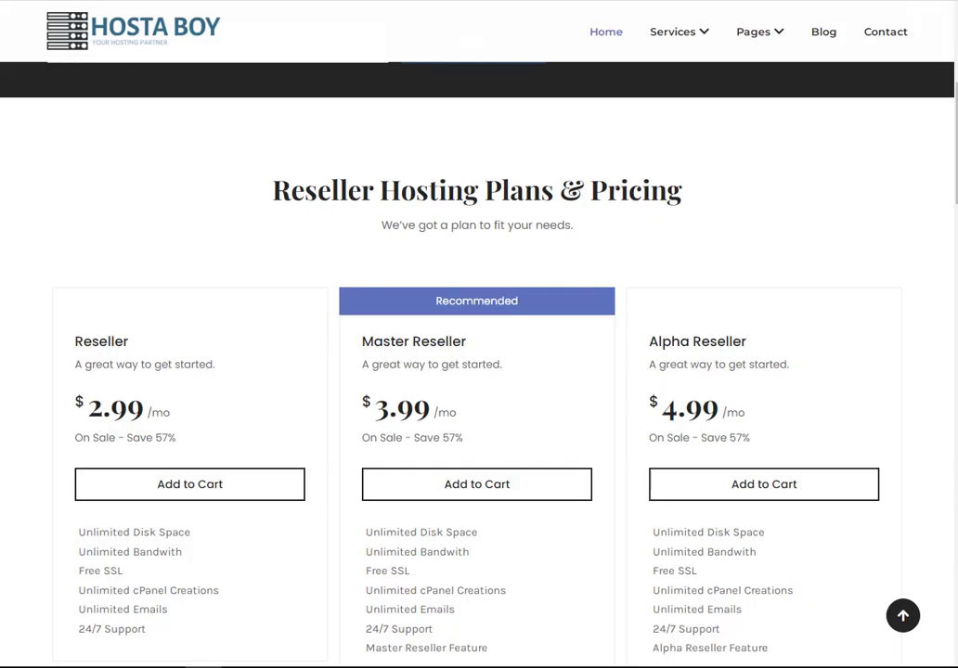
click(787, 492)
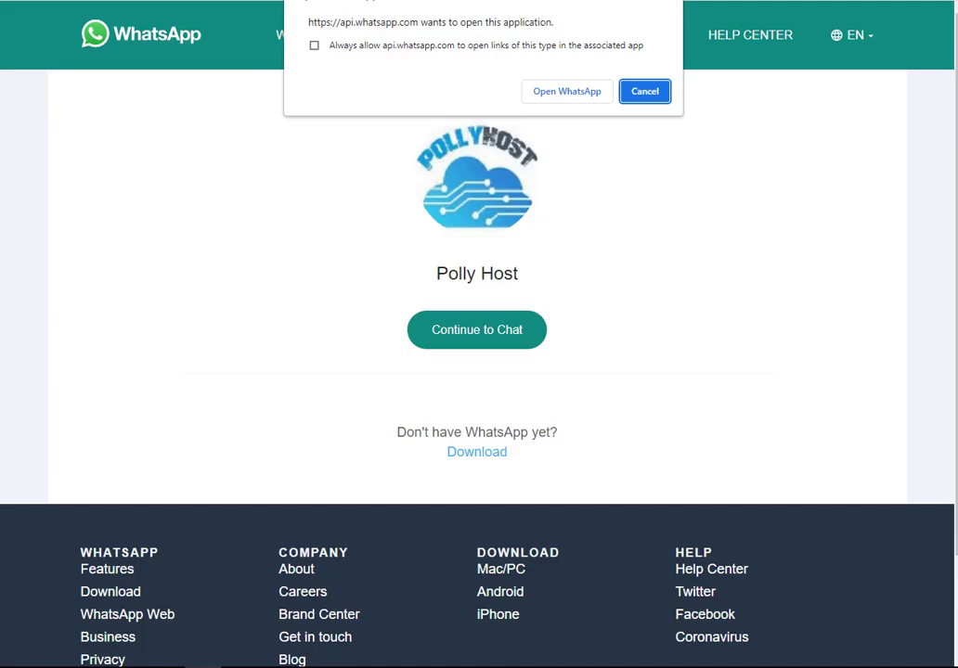
key(ctrl+w)
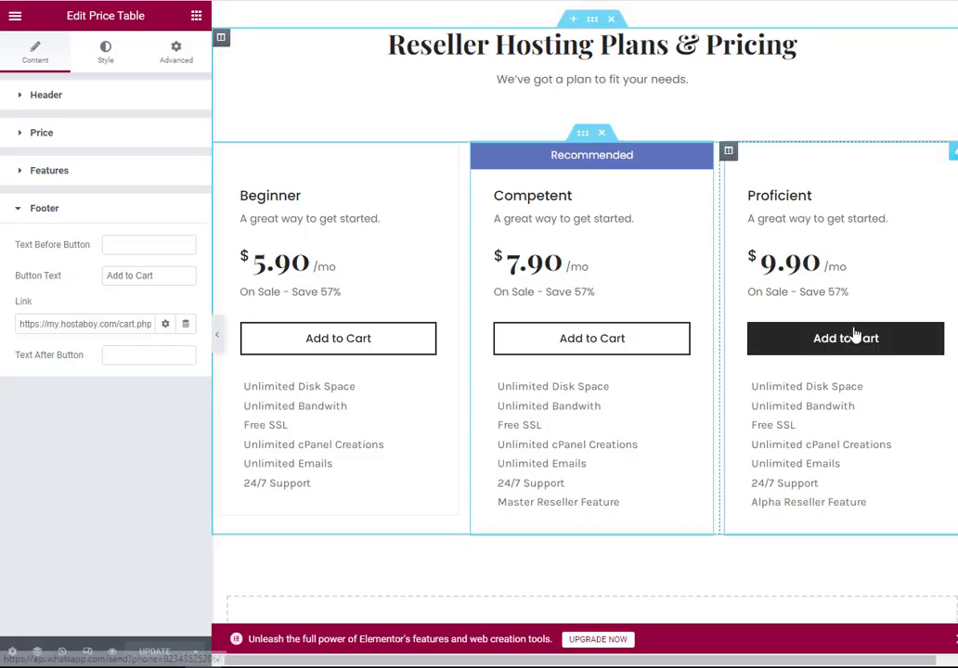
Replace the Proficient column's WhatsApp button link with the Expert order URL and update the page.
click(854, 336)
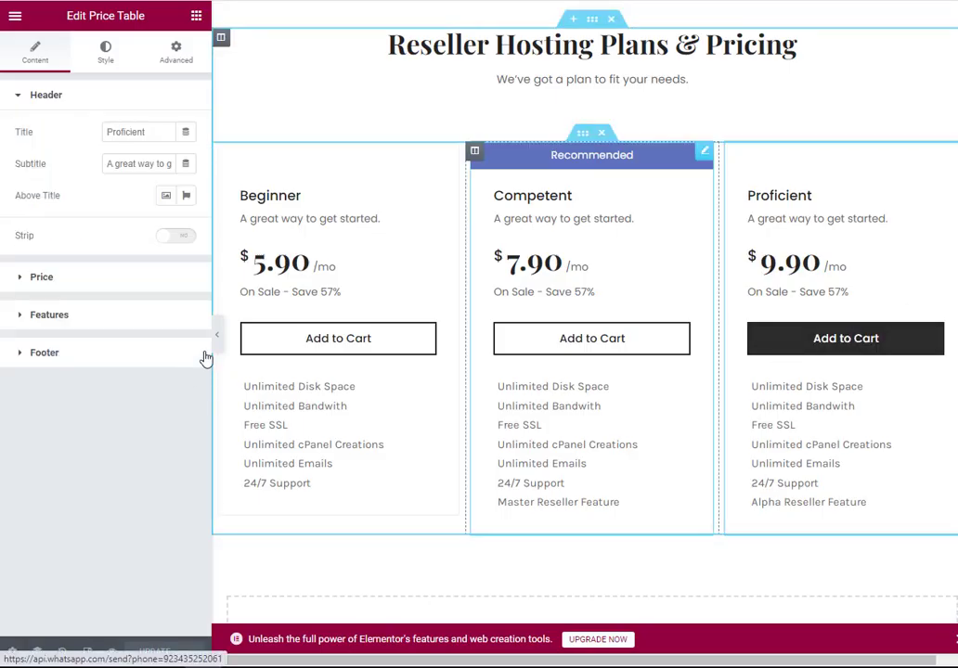
click(27, 361)
click(138, 323)
key(ctrl+a)
key(ctrl+v)
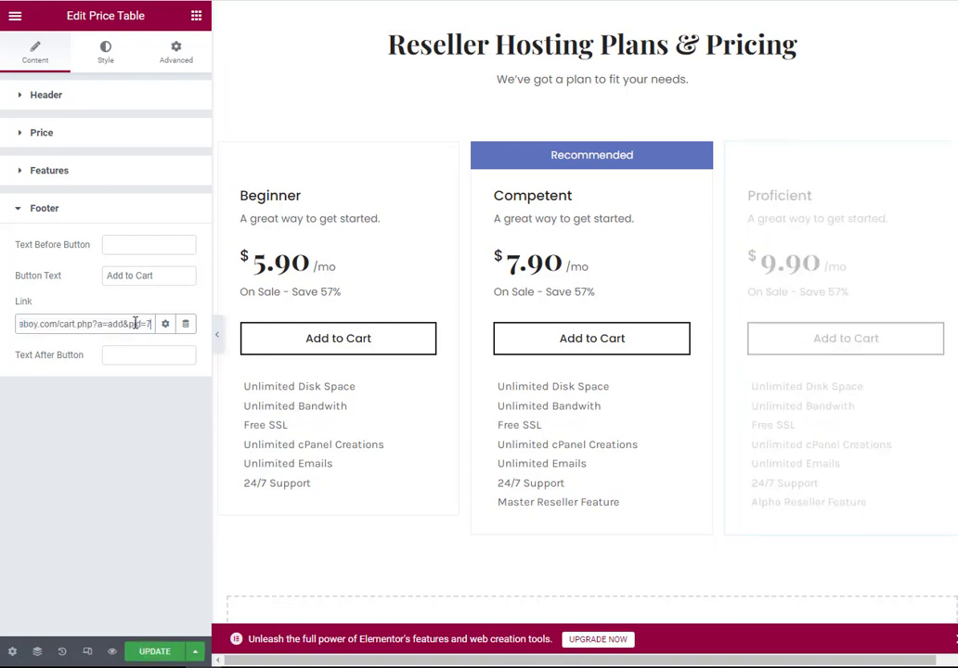
click(156, 651)
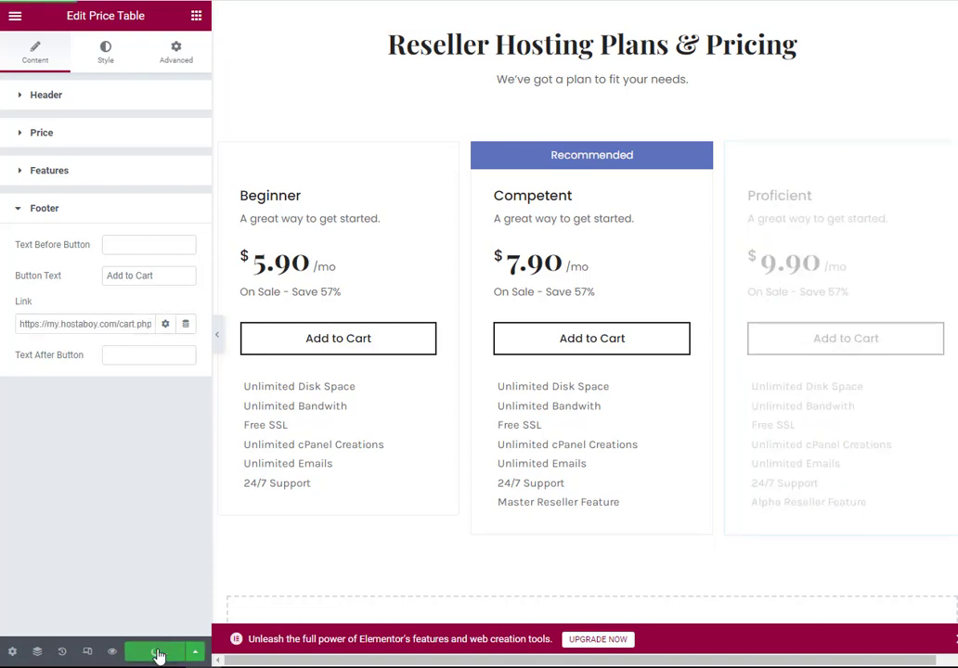
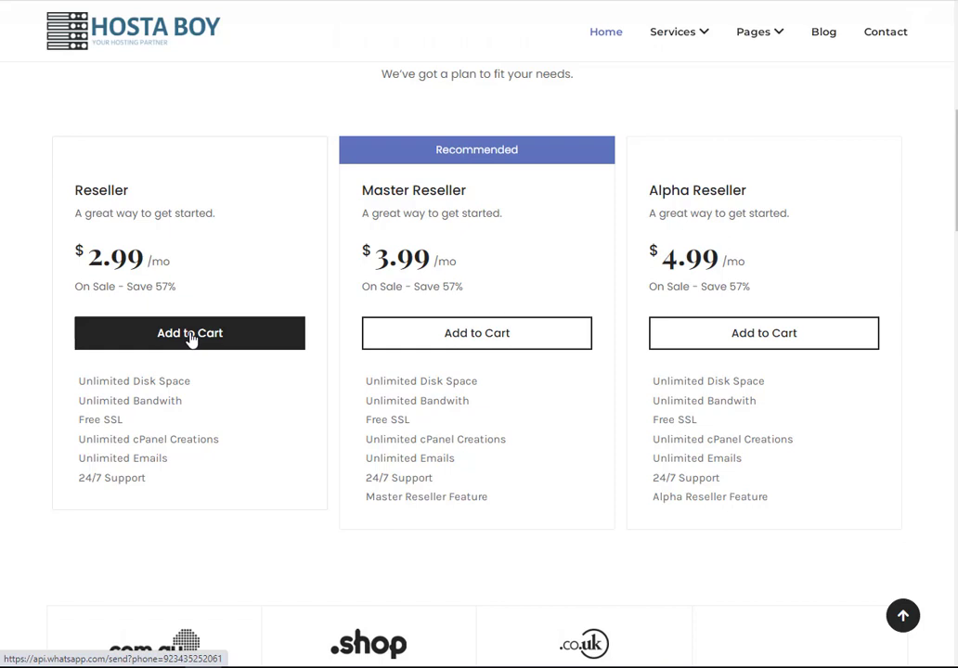
Test the Reseller Add to Cart button, dismiss the Open WhatsApp prompt, and go back to the pricing page.
click(190, 336)
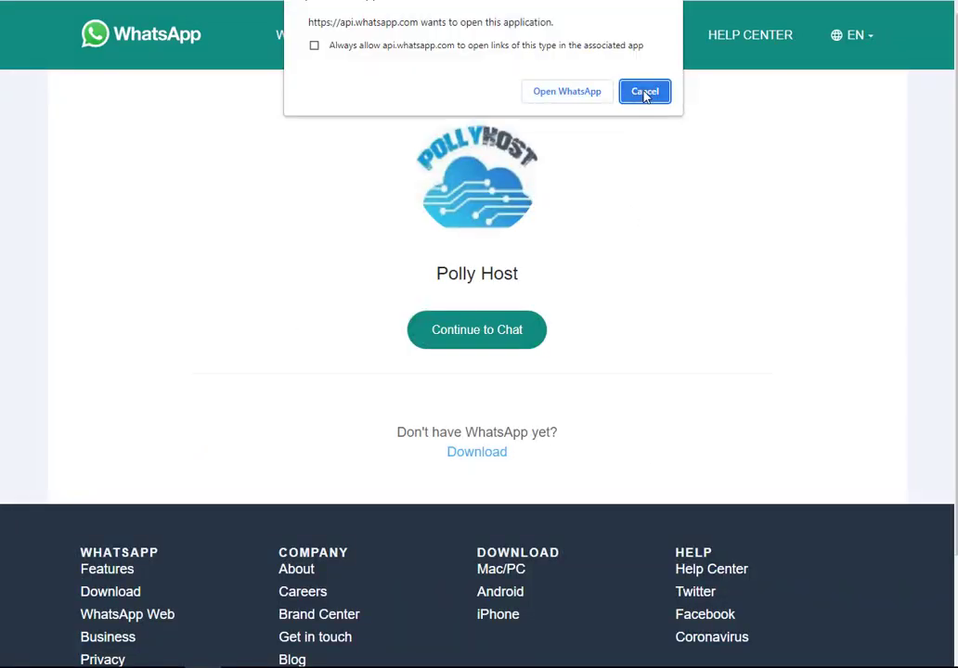
click(644, 92)
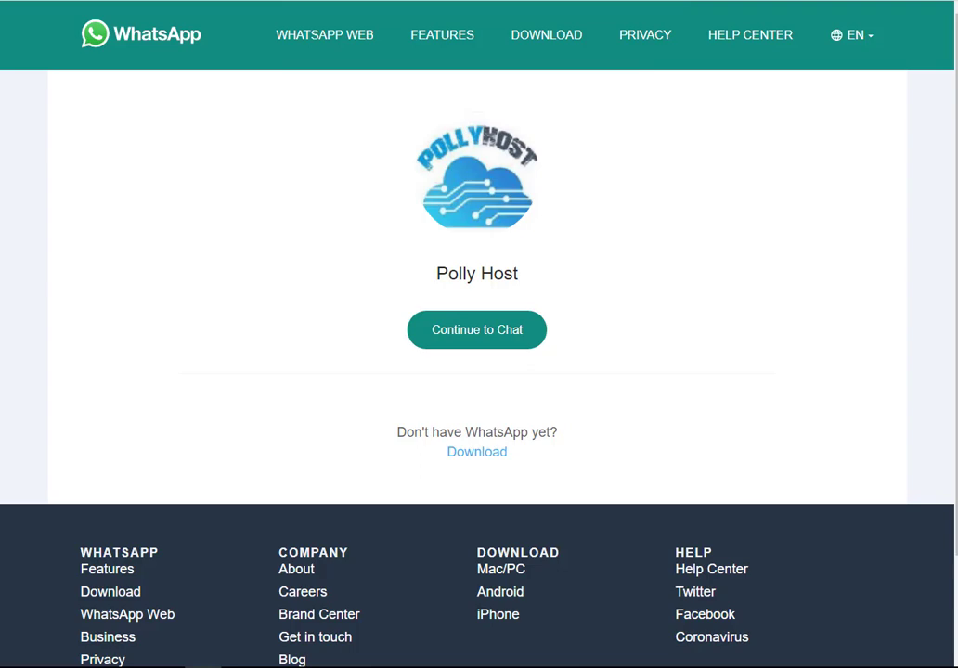
key(alt+Left)
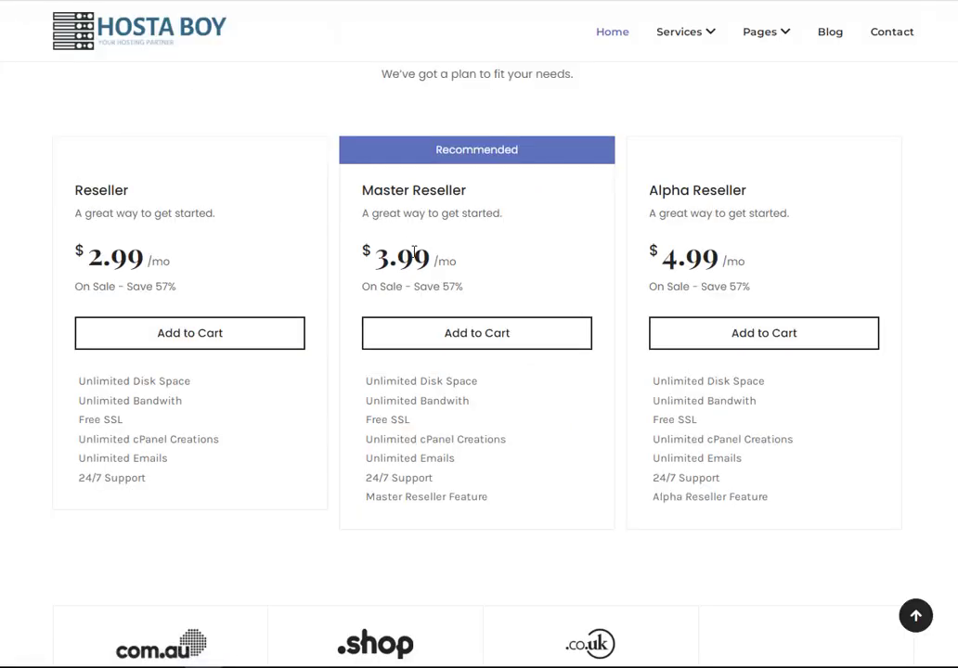
scroll(414, 251, up, 3)
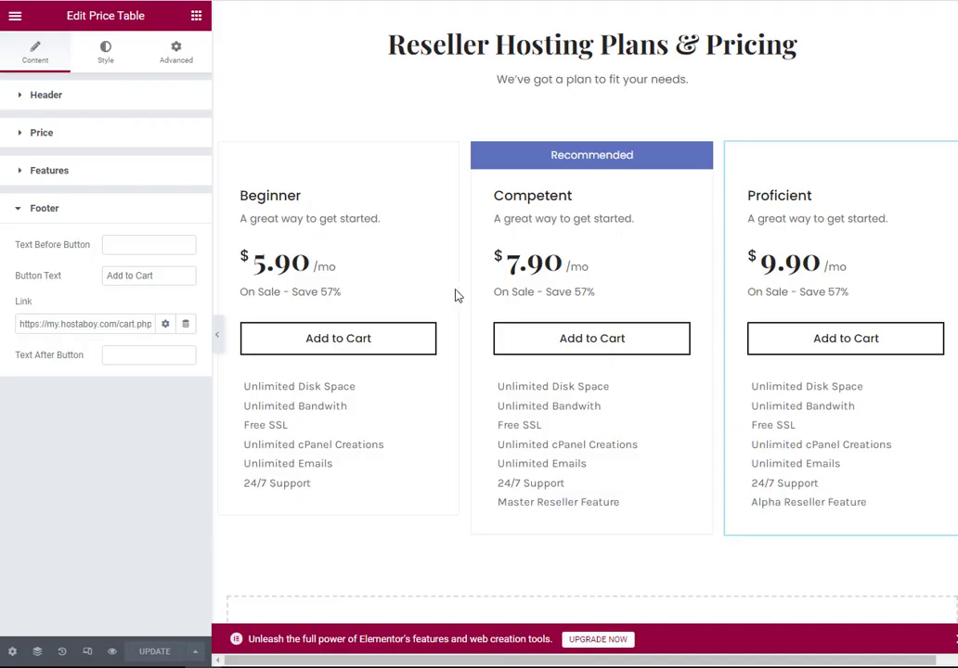
scroll(455, 295, up, 3)
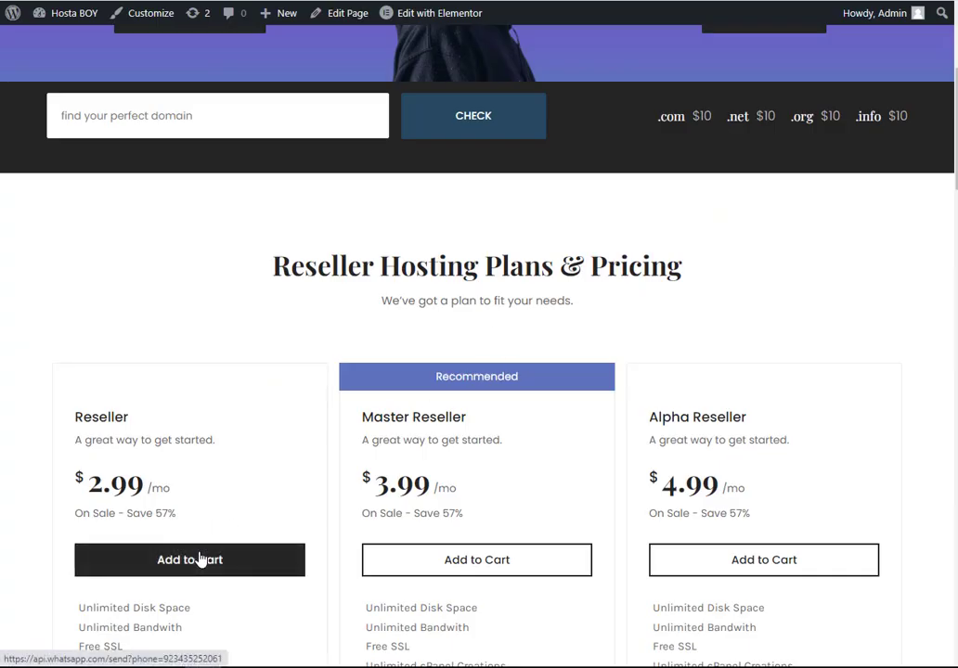
Retest the Reseller Add to Cart link, which still leads to WhatsApp, then bring up the WhatsApp desktop chats.
click(199, 558)
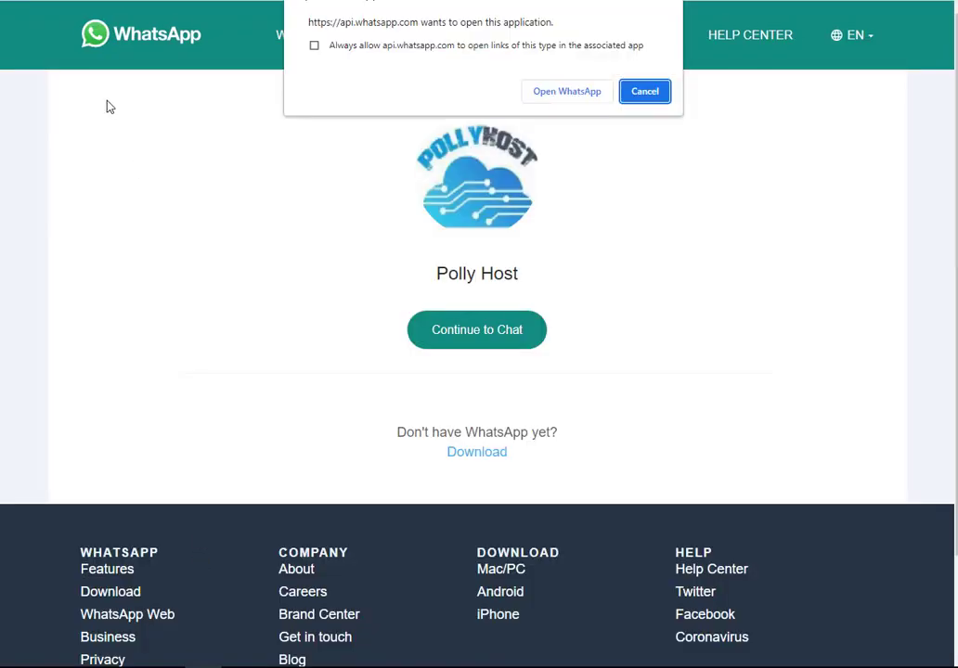
click(487, 2)
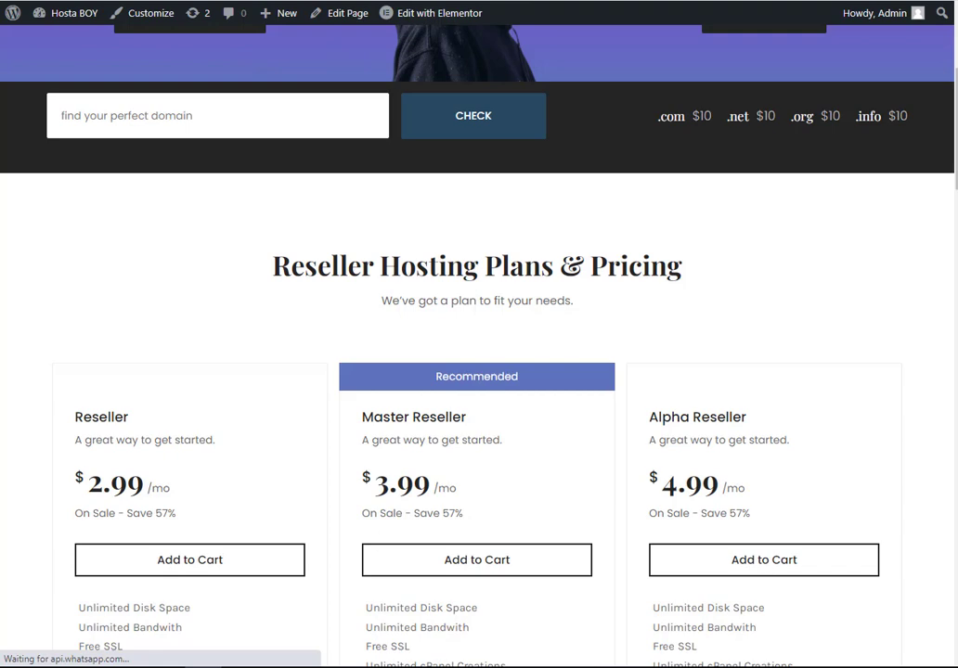
click(515, 117)
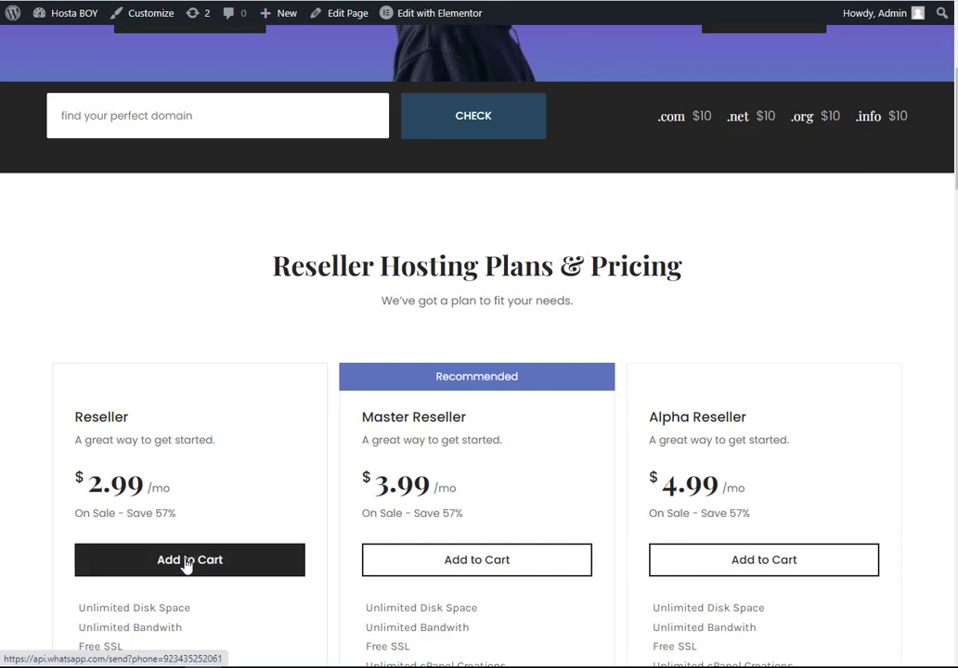
click(186, 562)
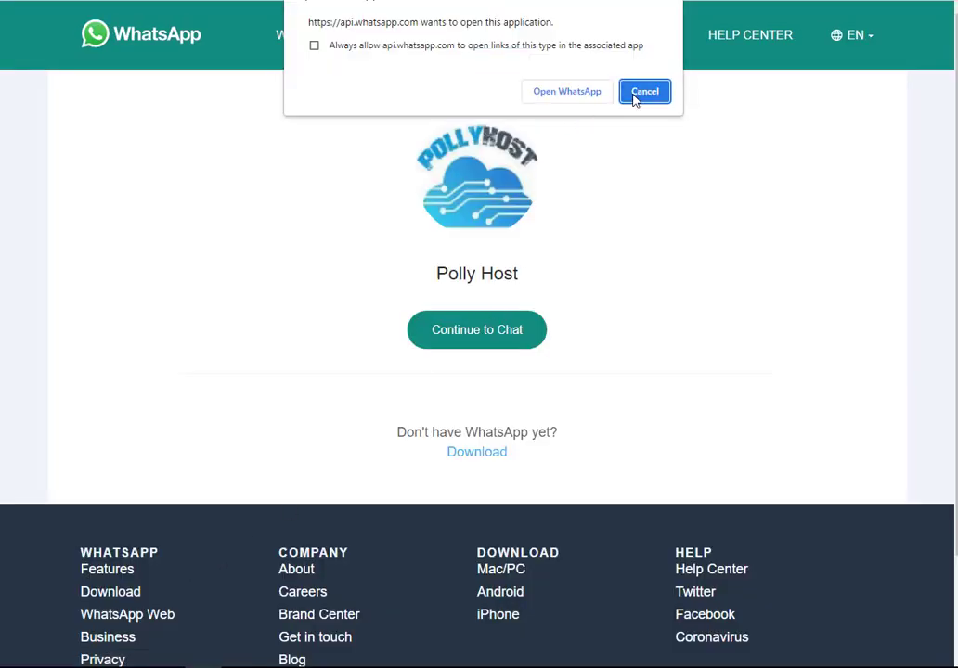
click(644, 92)
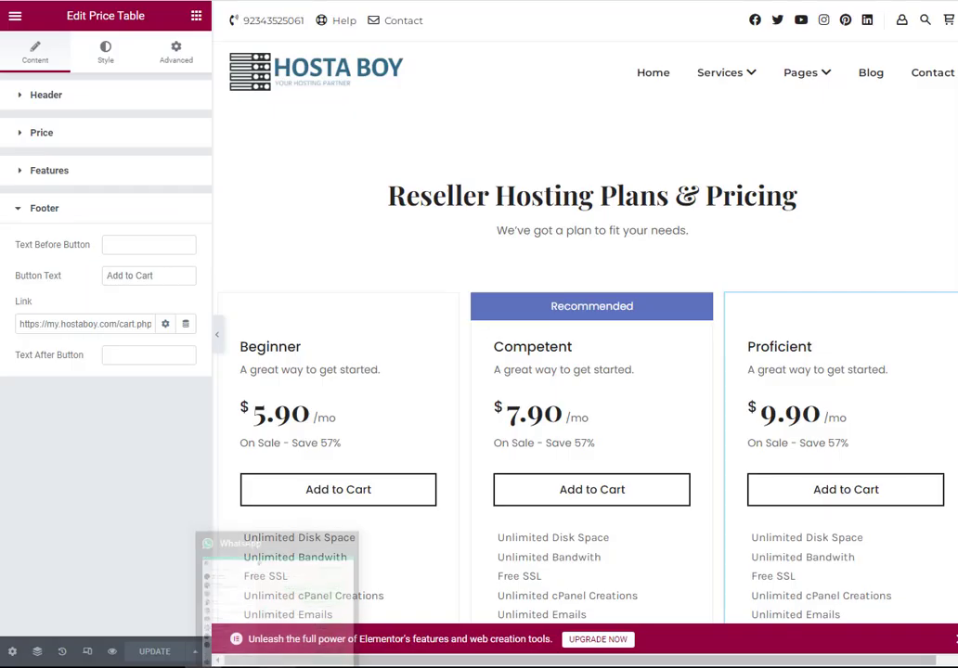
click(357, 662)
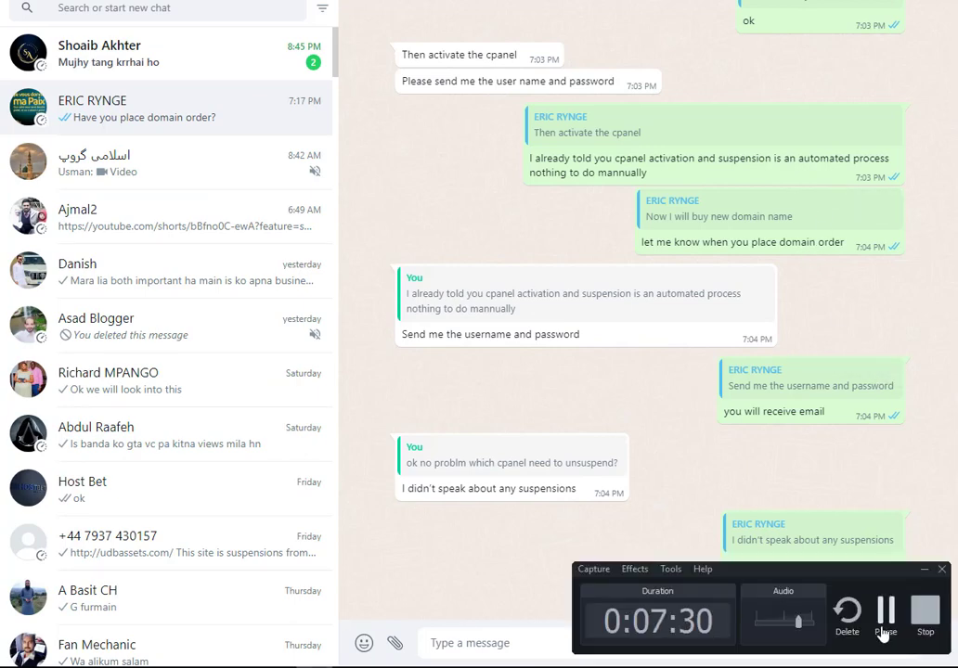
Flush all LSCache files from cPanel's LiteSpeed Web Cache Manager and confirm.
click(883, 627)
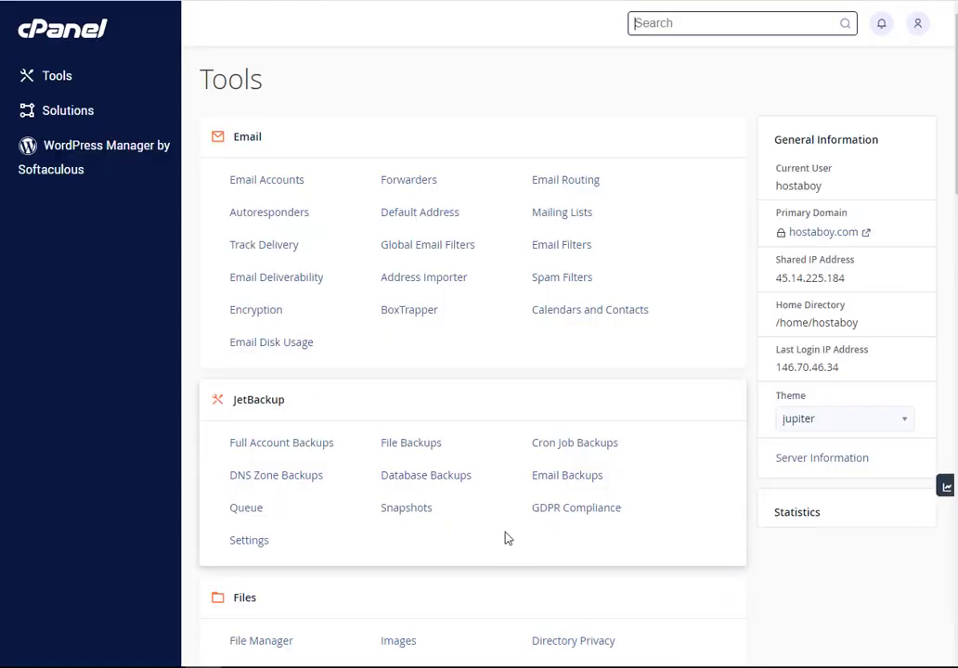
scroll(495, 547, down, 3)
scroll(485, 545, down, 6)
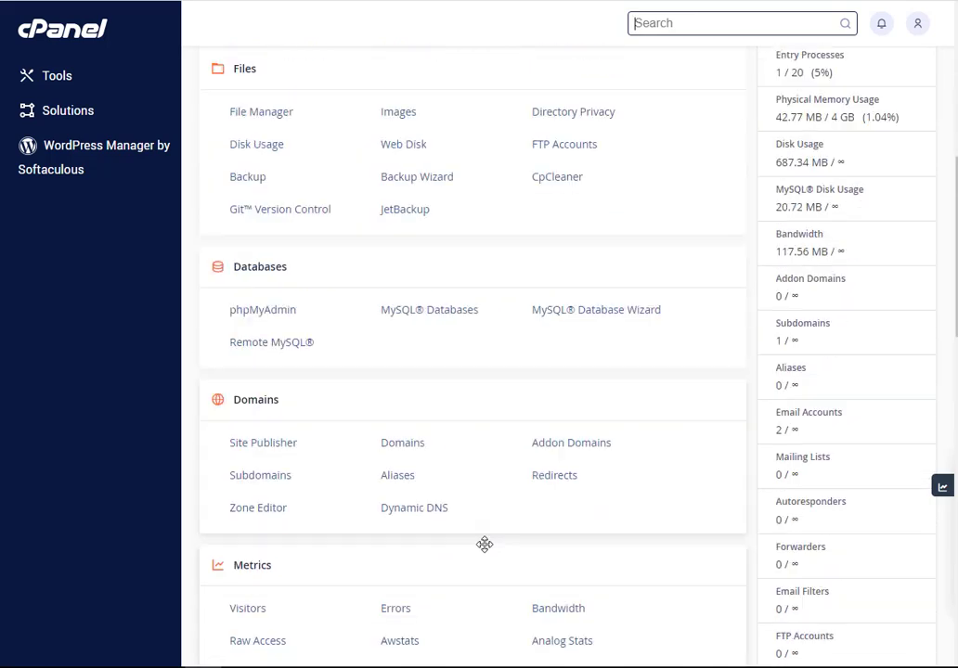
scroll(483, 552, down, 2)
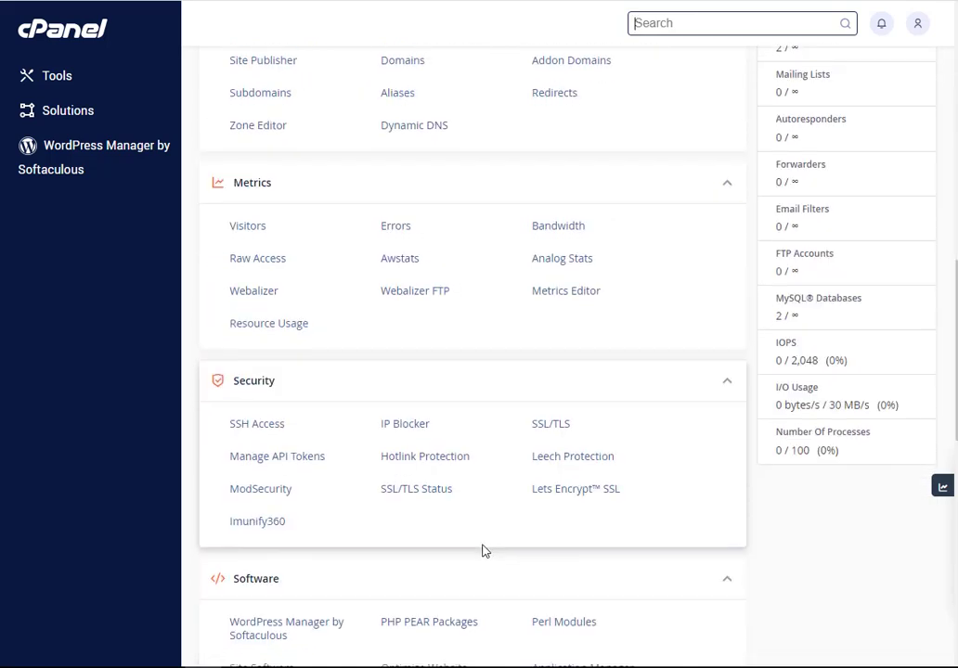
scroll(316, 424, down, 3)
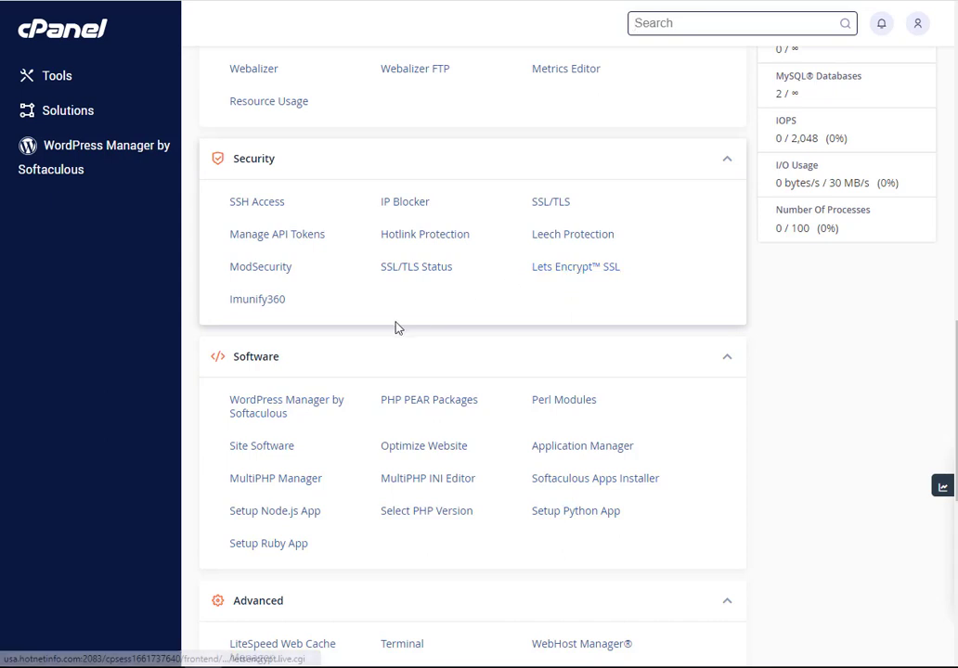
scroll(396, 327, down, 3)
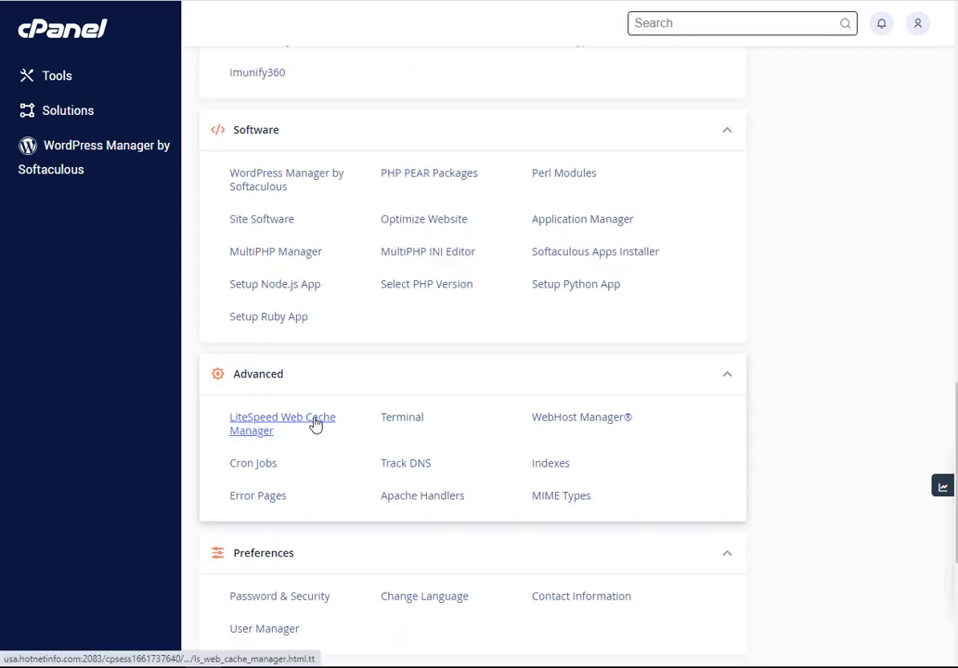
click(266, 424)
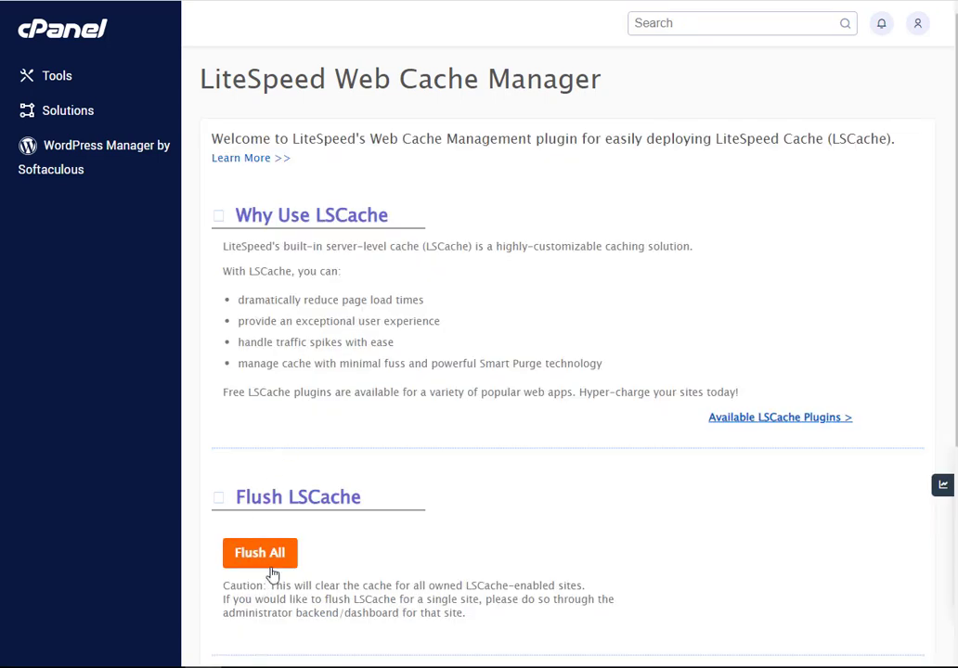
click(271, 564)
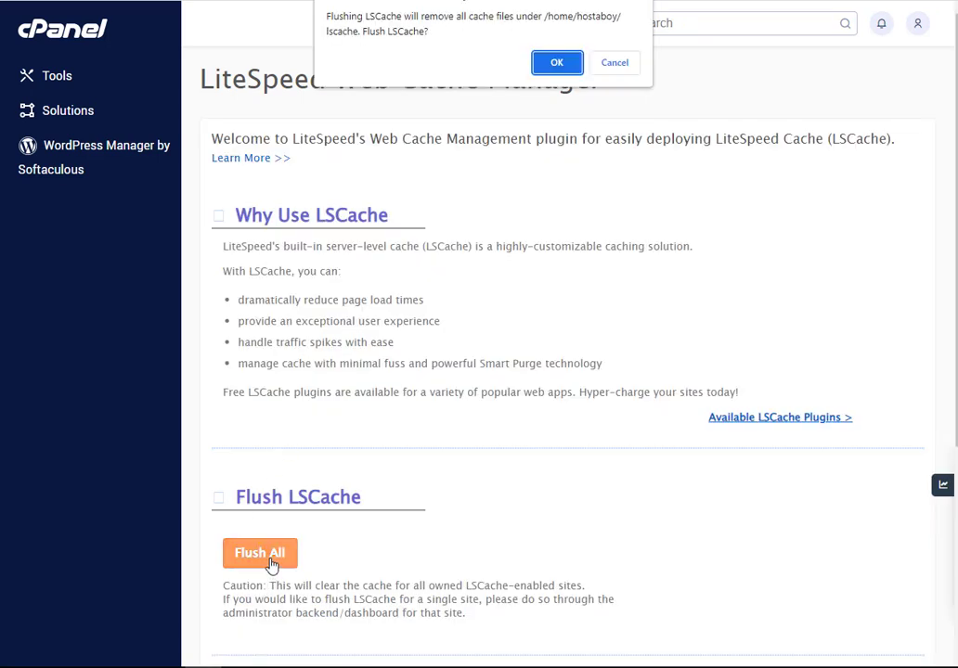
click(558, 63)
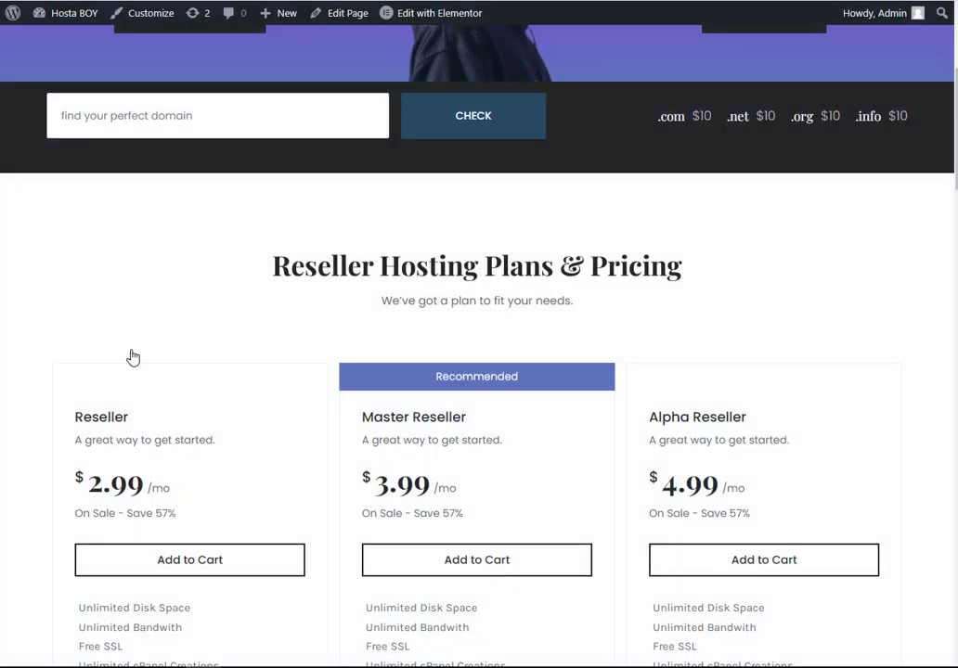
Test the Reseller Add to Cart link after the cache flush, dismiss the WhatsApp prompt, and go back.
scroll(135, 353, down, 3)
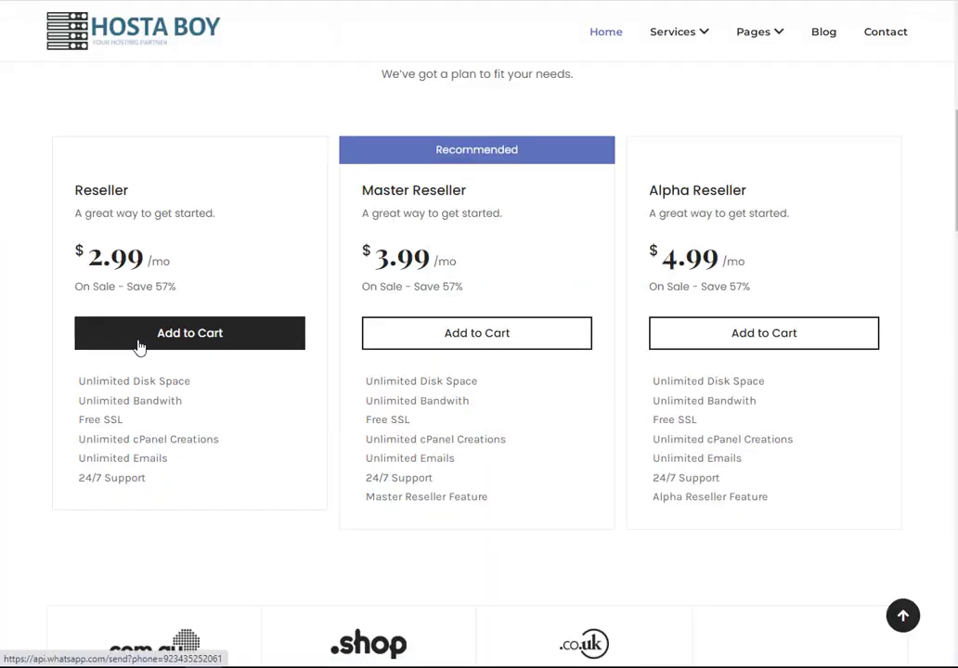
click(138, 347)
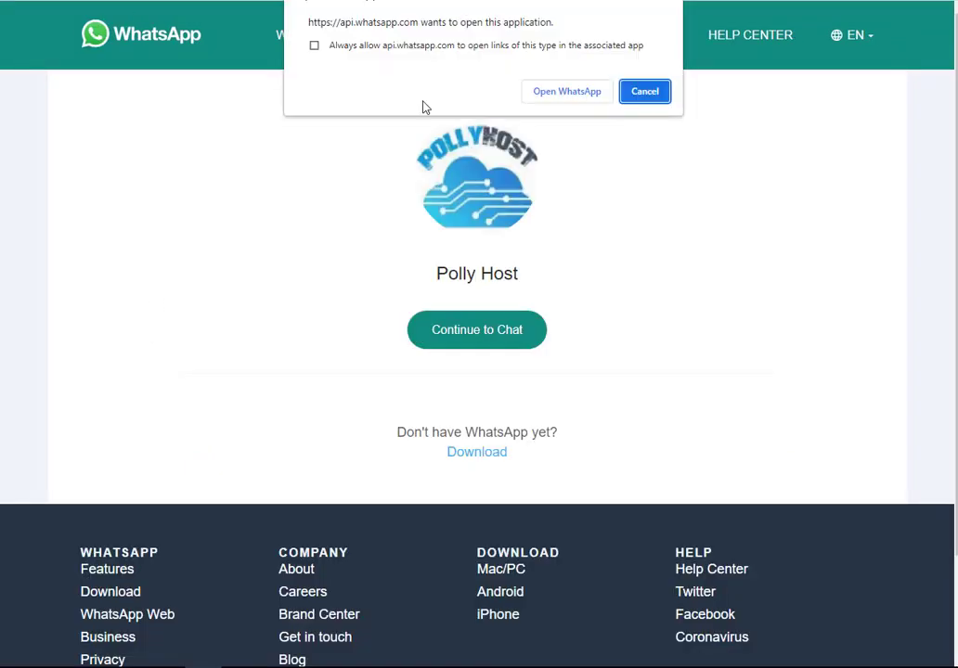
key(Escape)
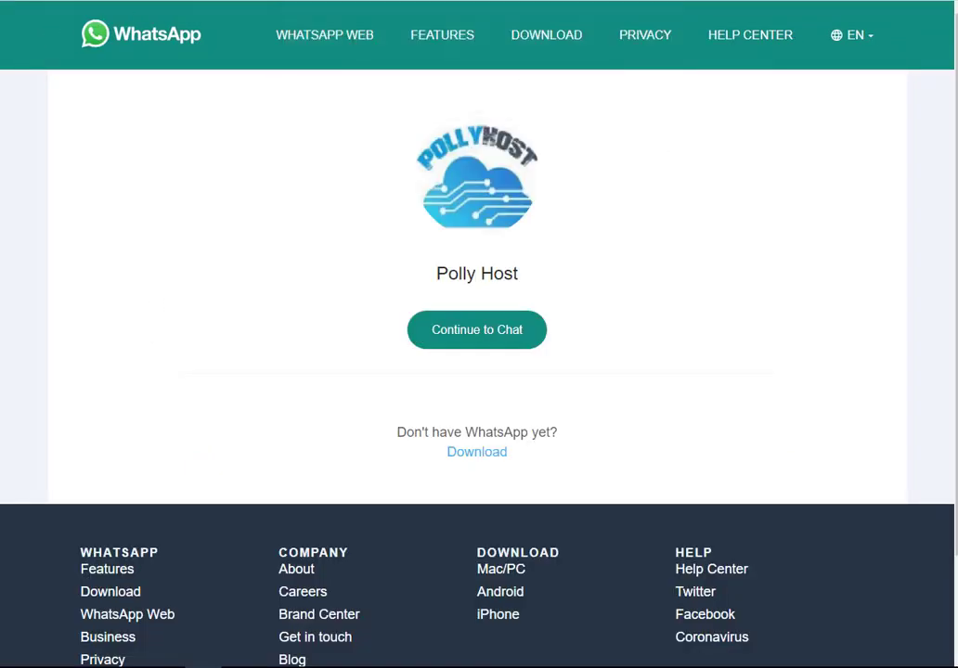
key(alt+Left)
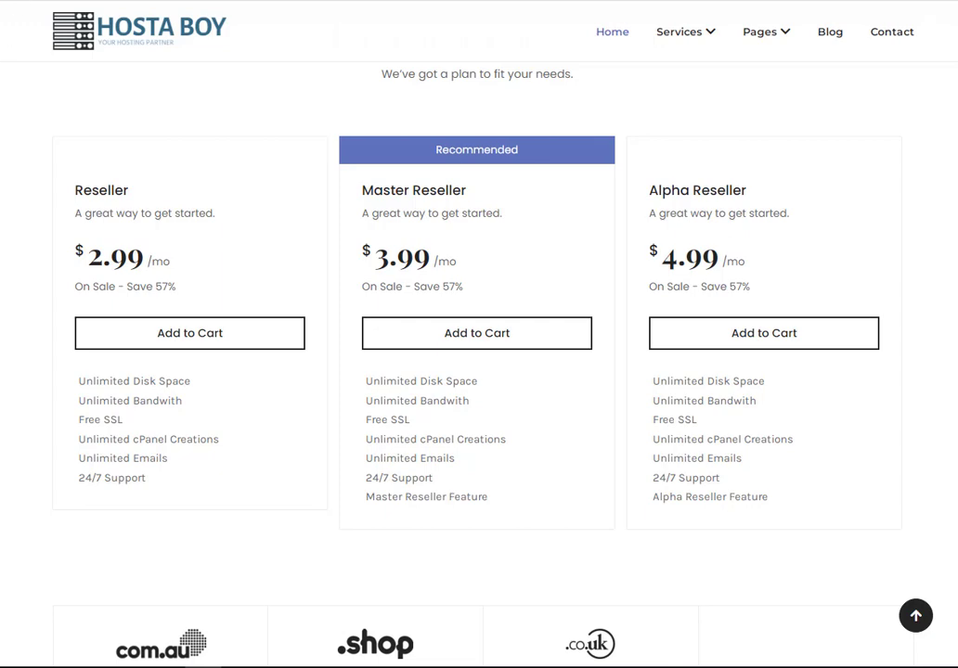
Open the bookmarked site in an incognito window, retest the Reseller Add to Cart, then switch to the Hosta BOY window.
right_click(19, 1)
click(76, 37)
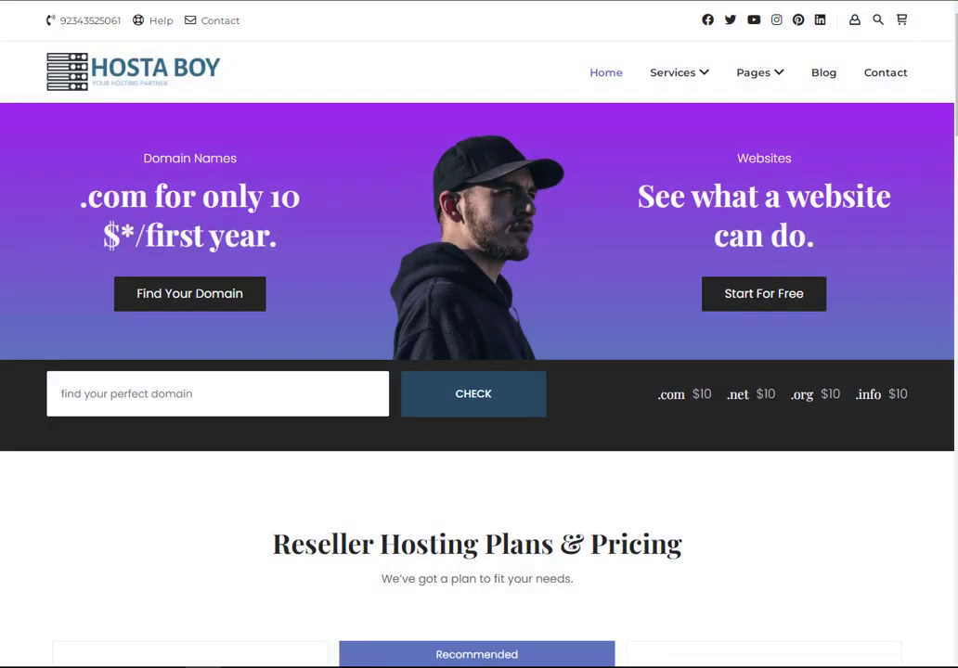
scroll(298, 389, down, 4)
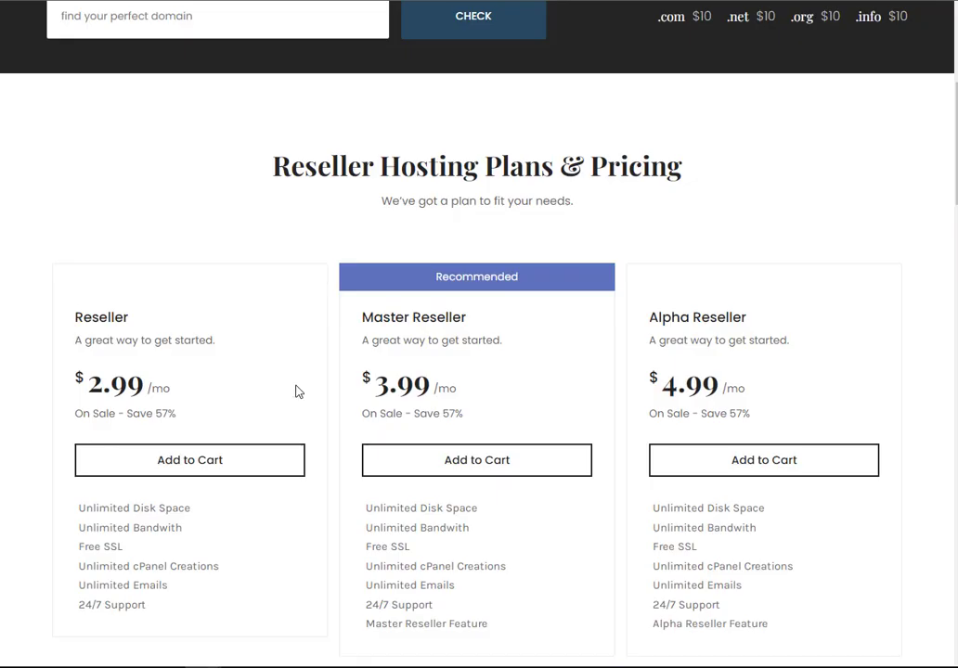
click(183, 466)
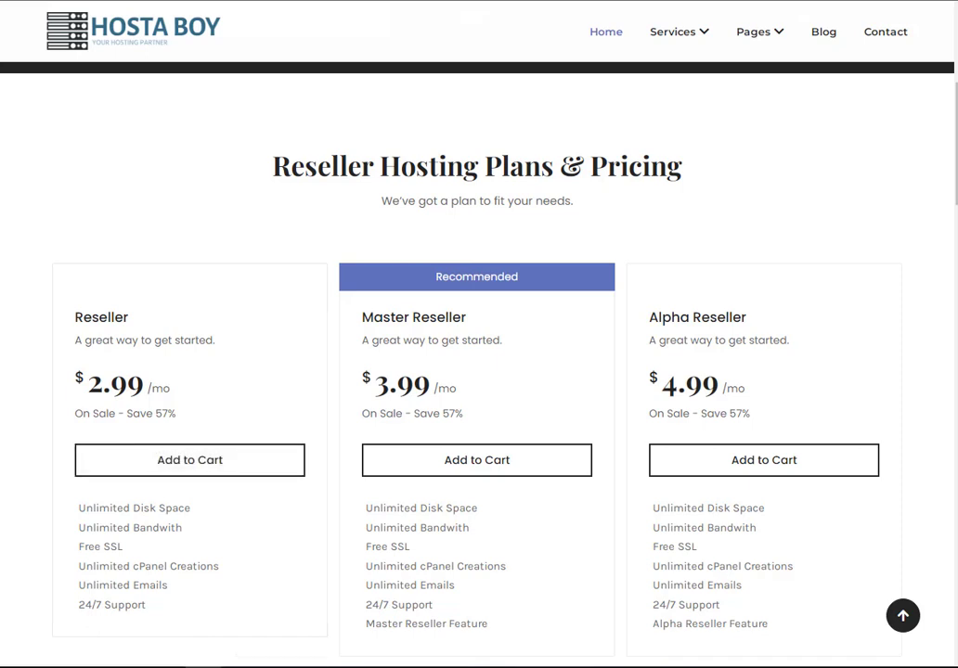
click(193, 474)
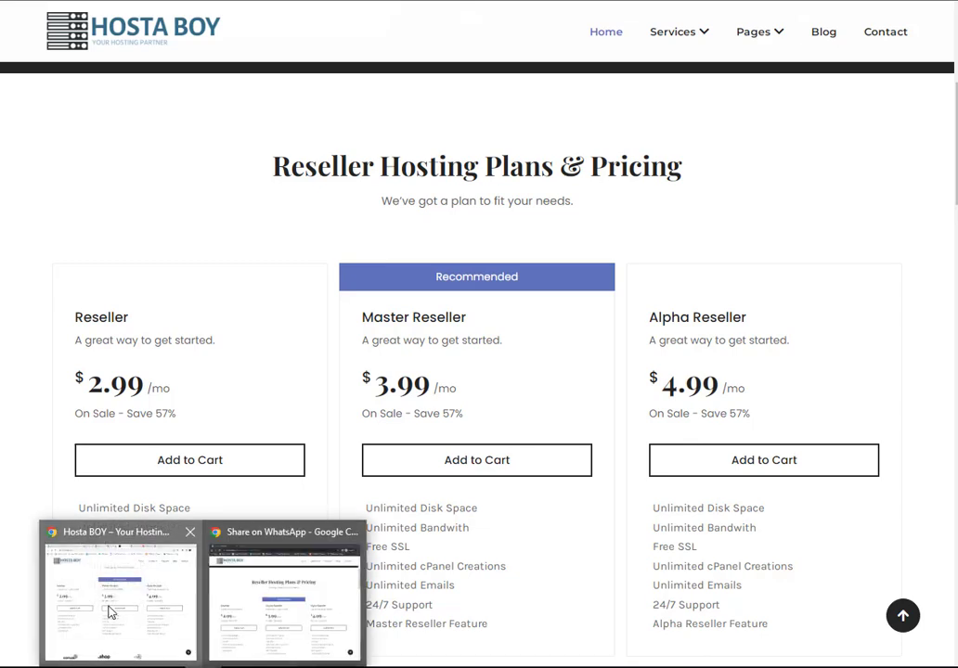
click(107, 604)
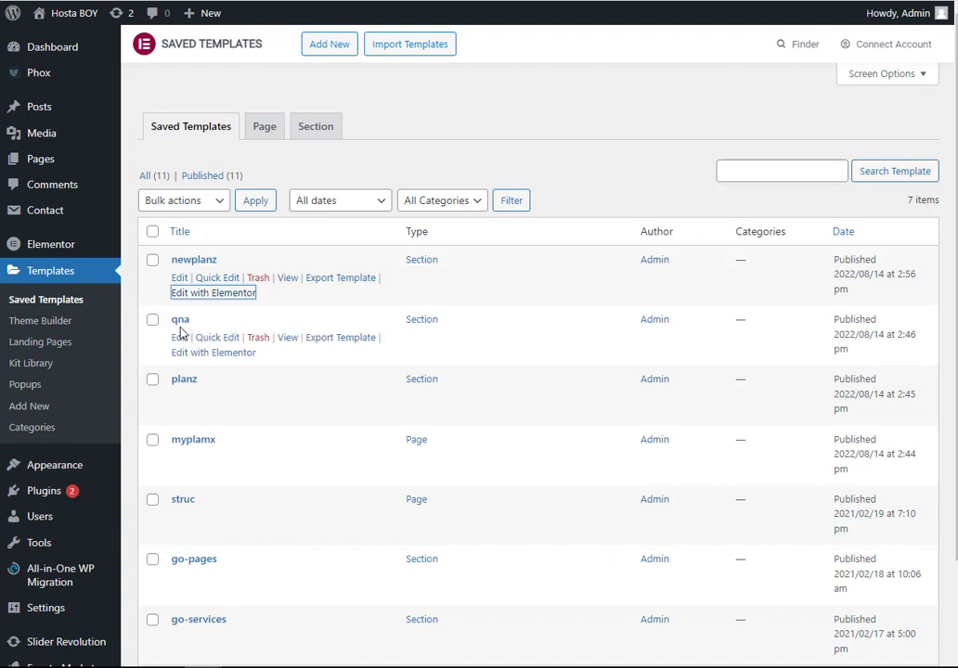
Open the qna and planz templates in the Elementor editor, each in a new tab.
right_click(201, 356)
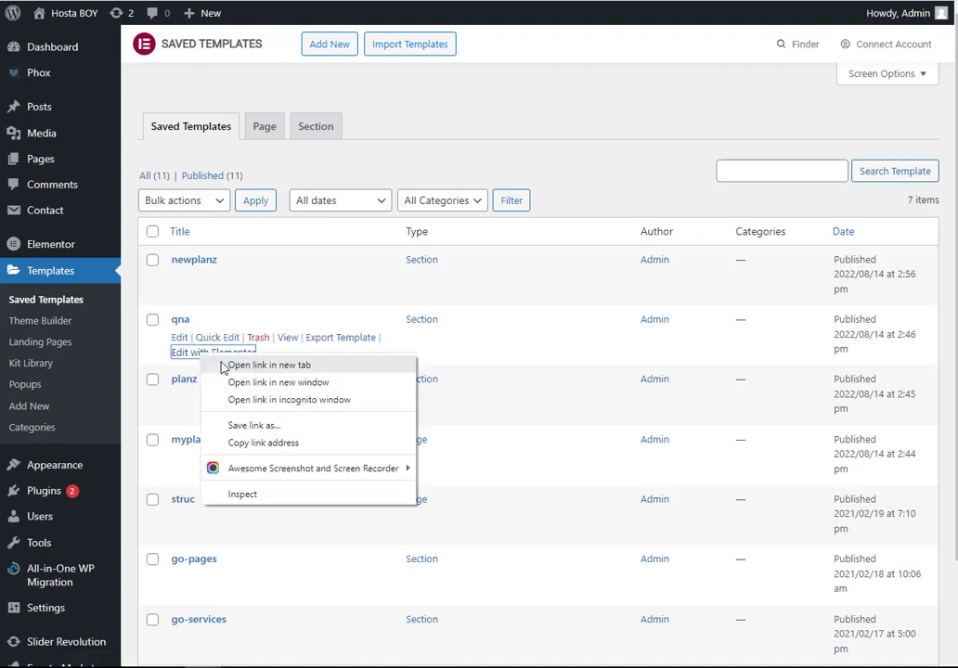
click(223, 364)
key(ctrl+Tab)
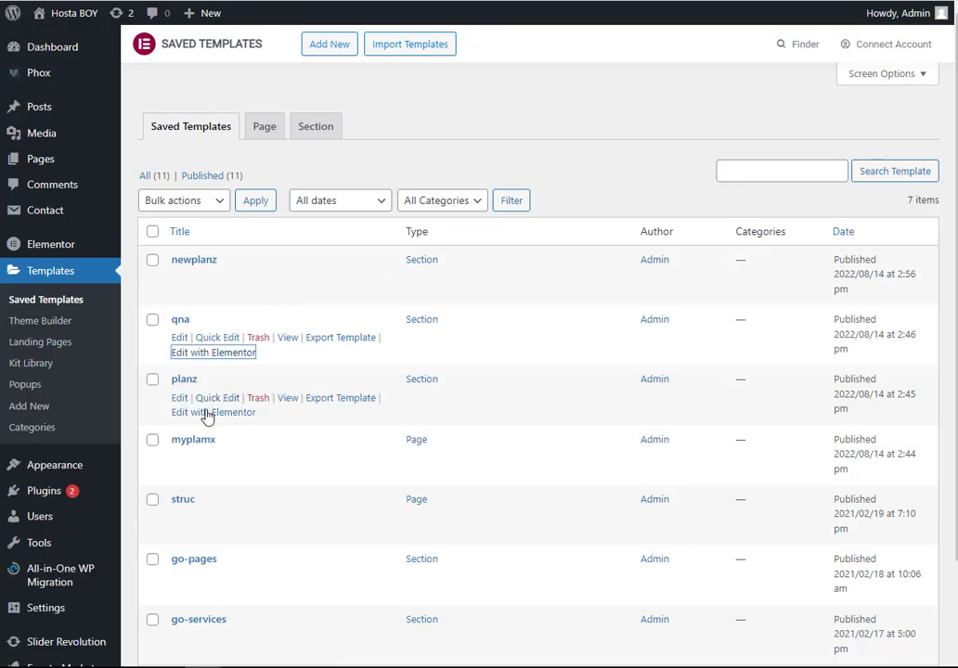
right_click(206, 415)
click(228, 425)
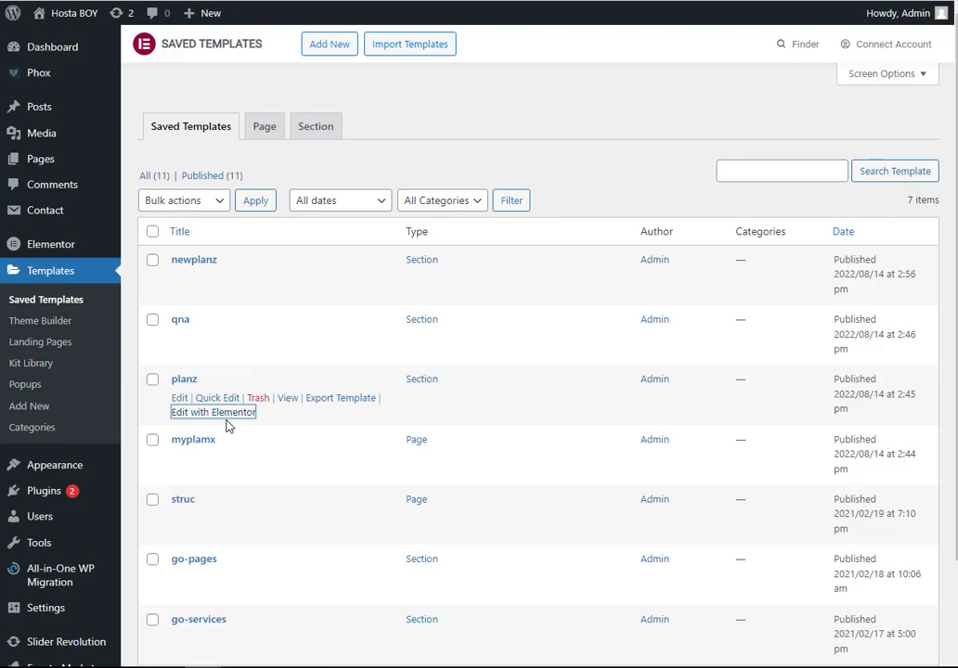
Compare the new Elementor editor tab with the live site's pricing page.
key(ctrl+Tab)
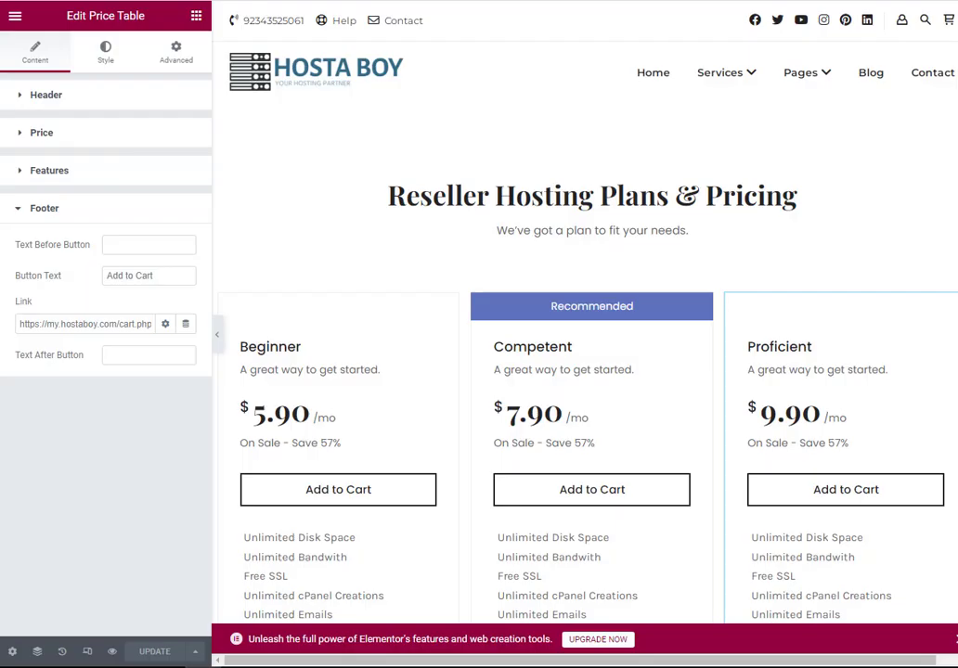
click(548, 2)
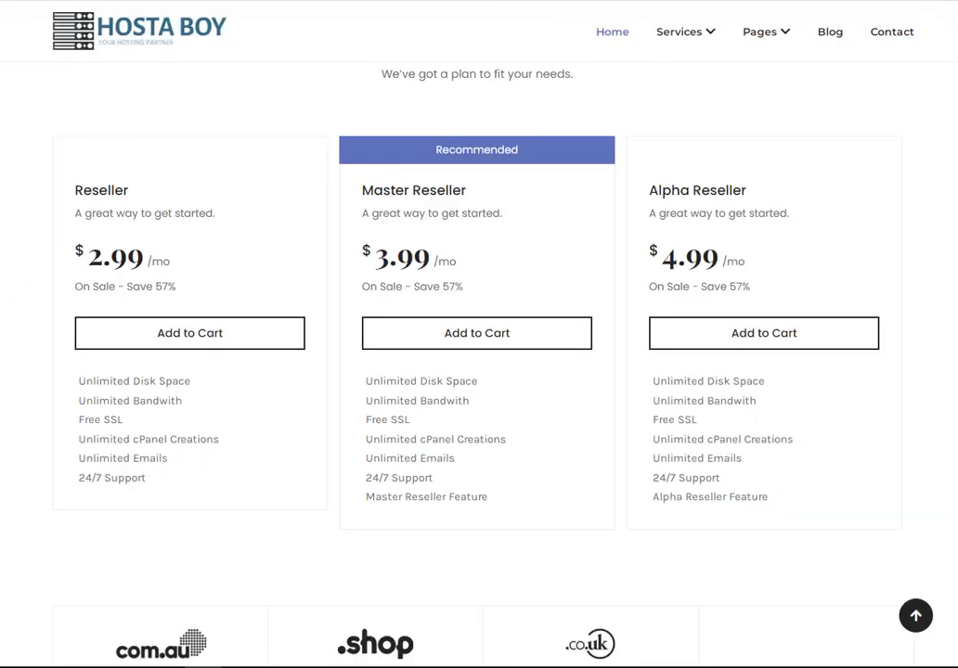
scroll(509, 198, up, 10)
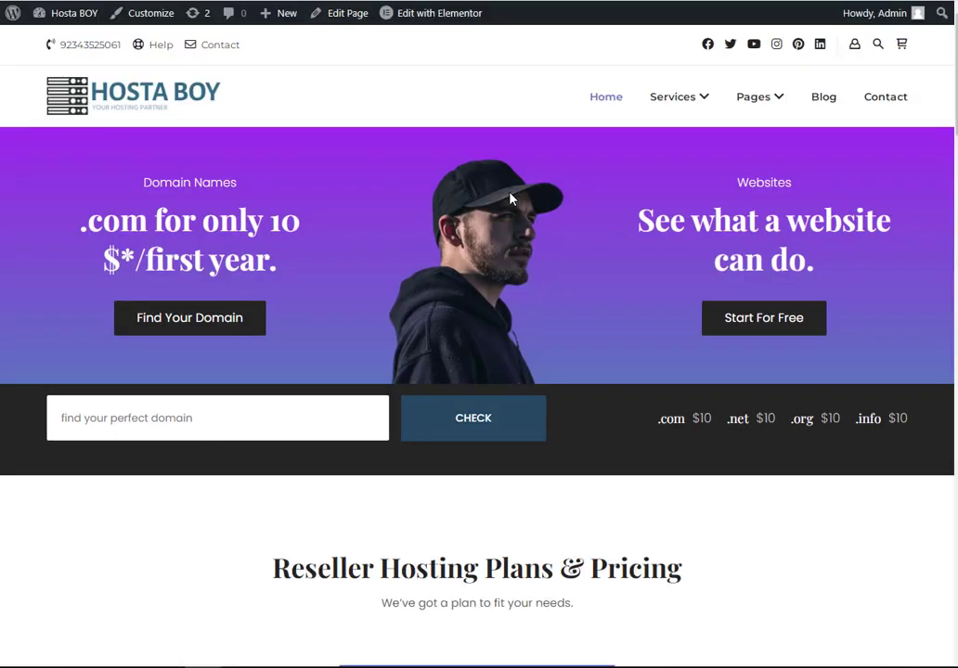
click(454, 5)
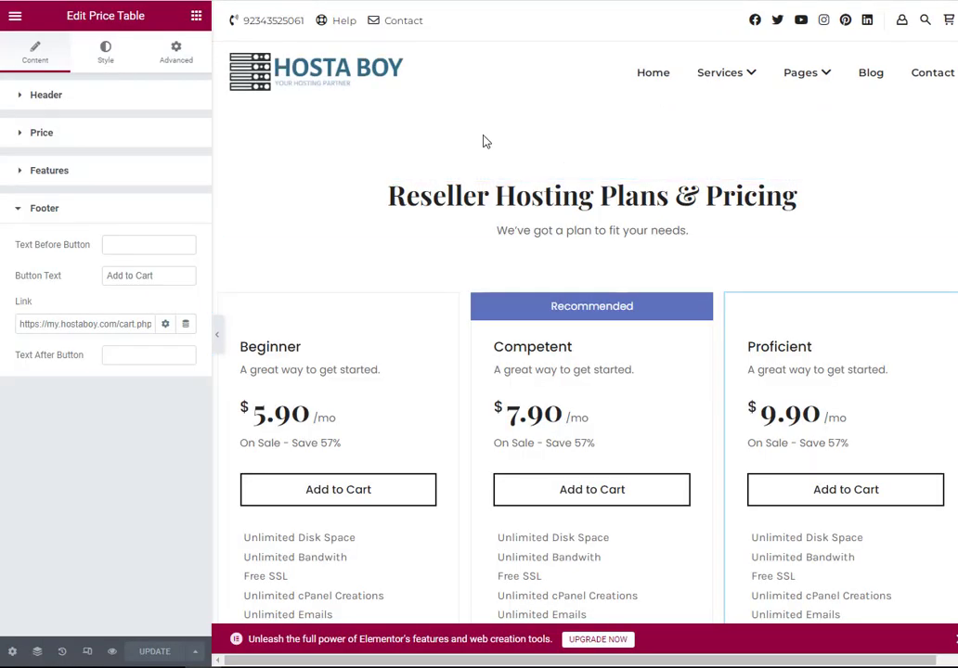
Inspect the pricing heading, the Competent price table and the Beginner column's settings.
click(334, 192)
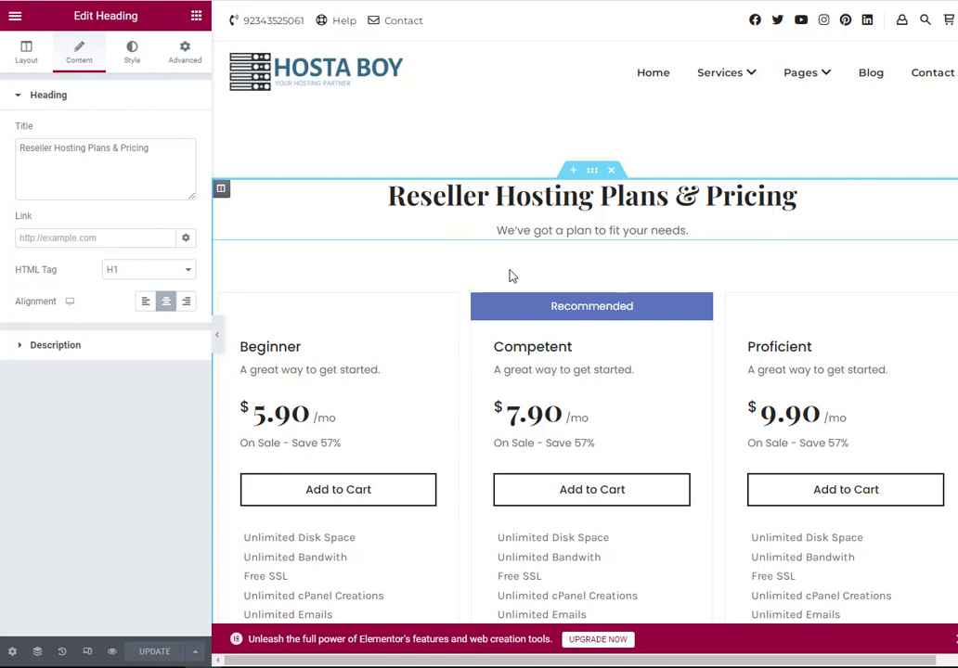
click(535, 327)
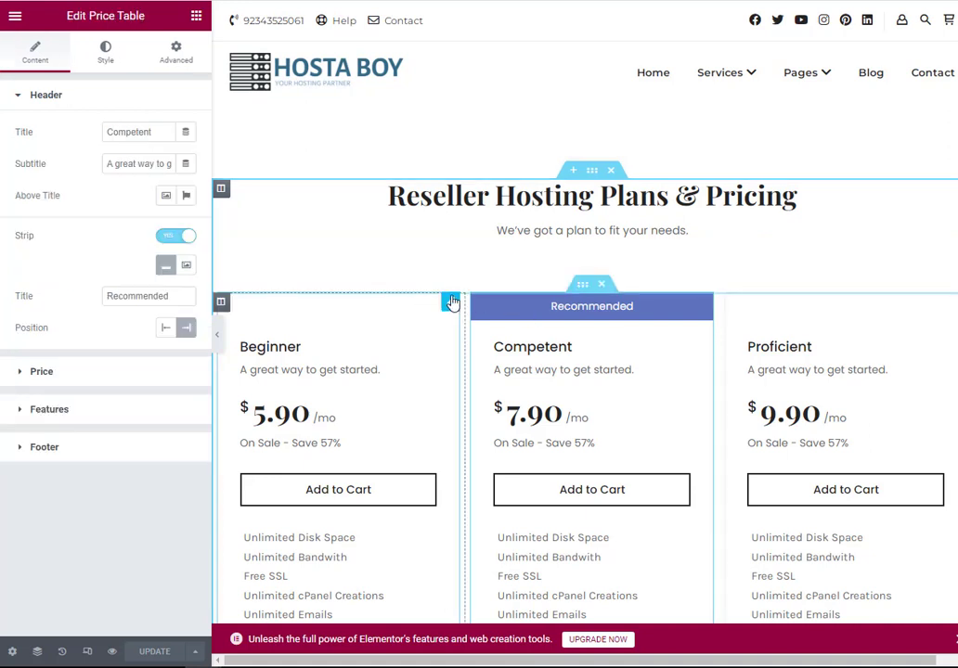
click(223, 306)
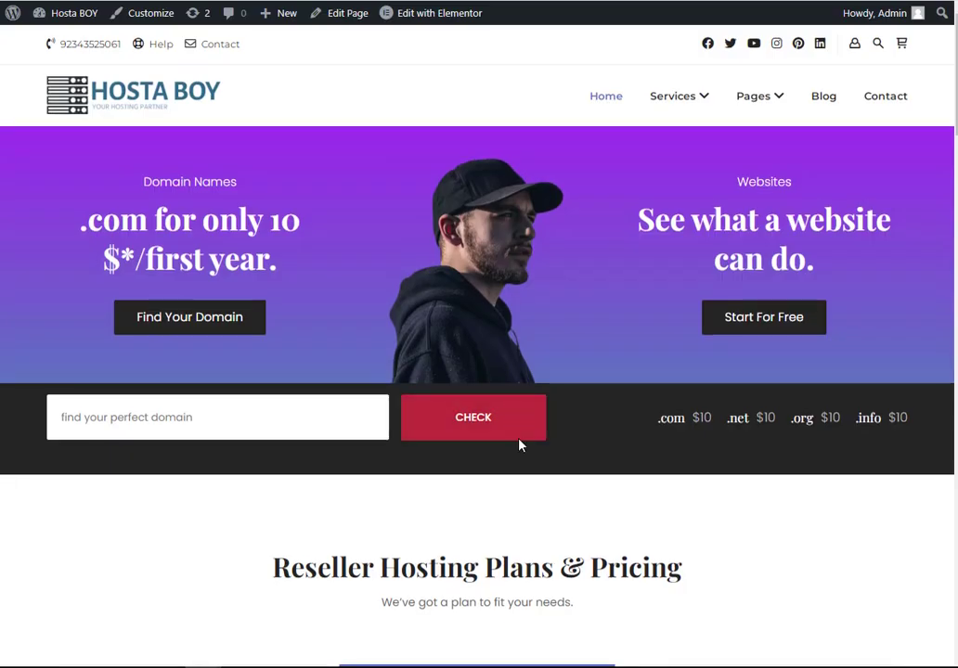
scroll(519, 443, down, 5)
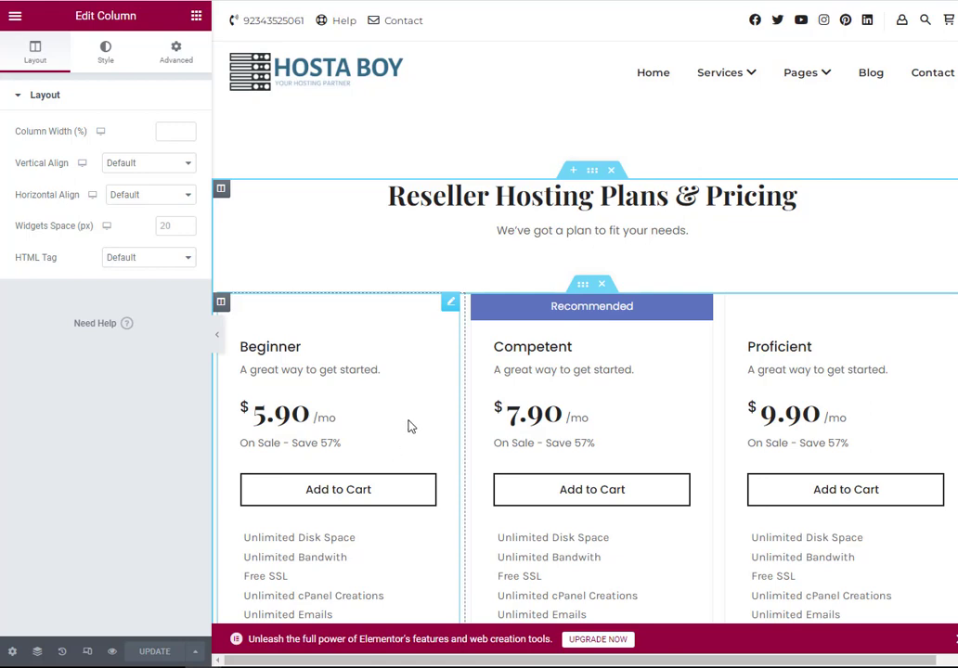
scroll(495, 431, down, 1)
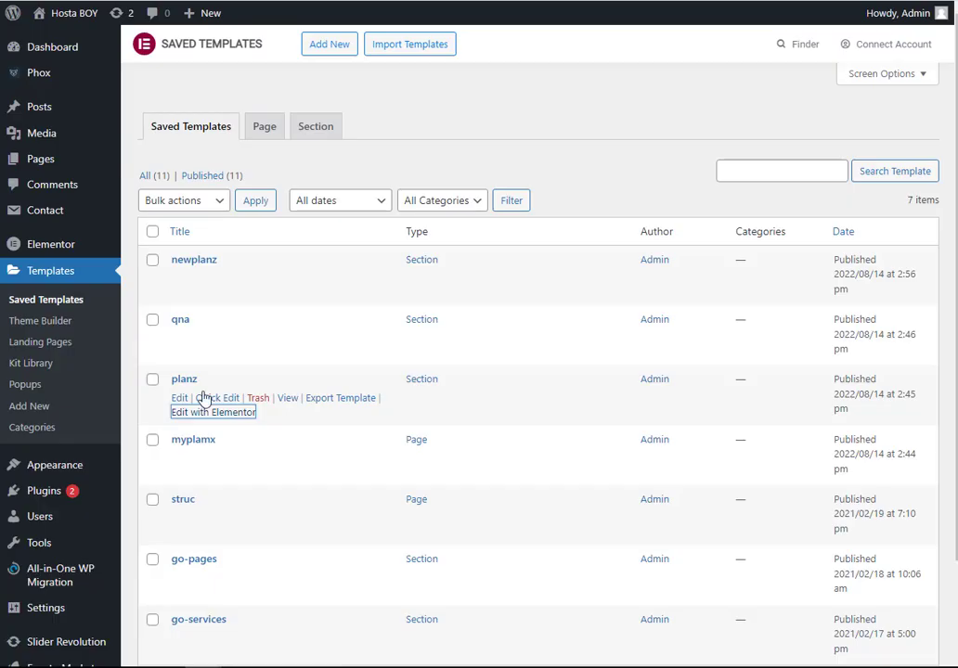
Open the myplamx template's Elementor editor in a new tab, then move to the live Hosta BOY home page.
right_click(211, 474)
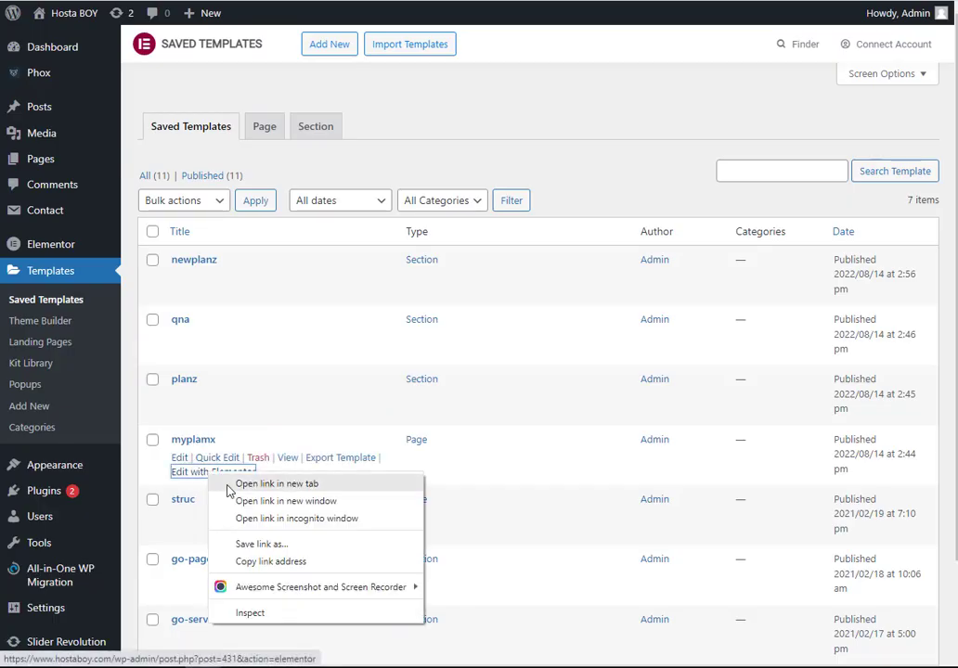
click(232, 485)
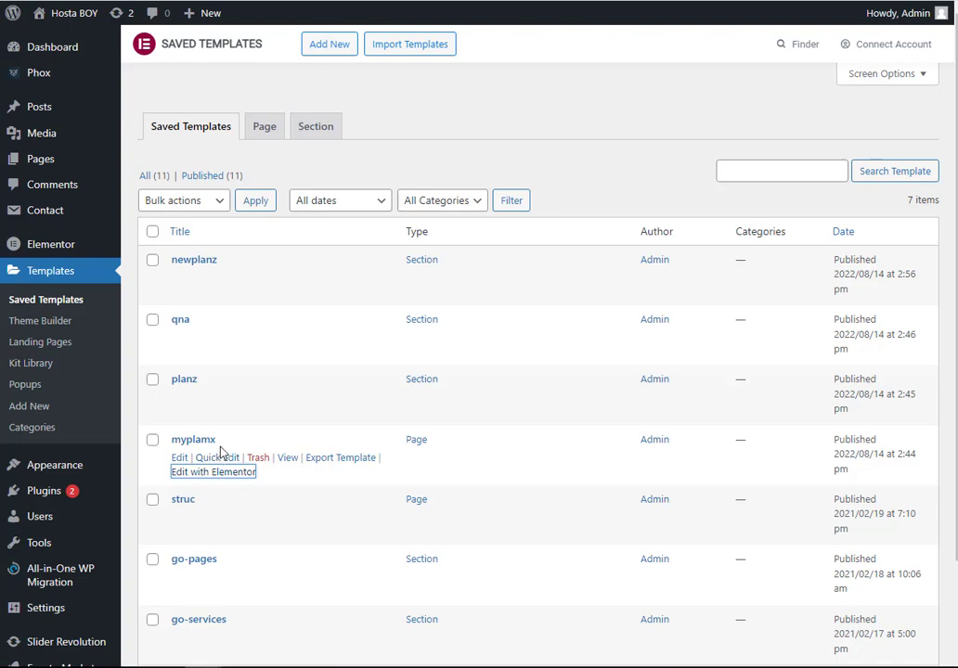
scroll(221, 452, down, 3)
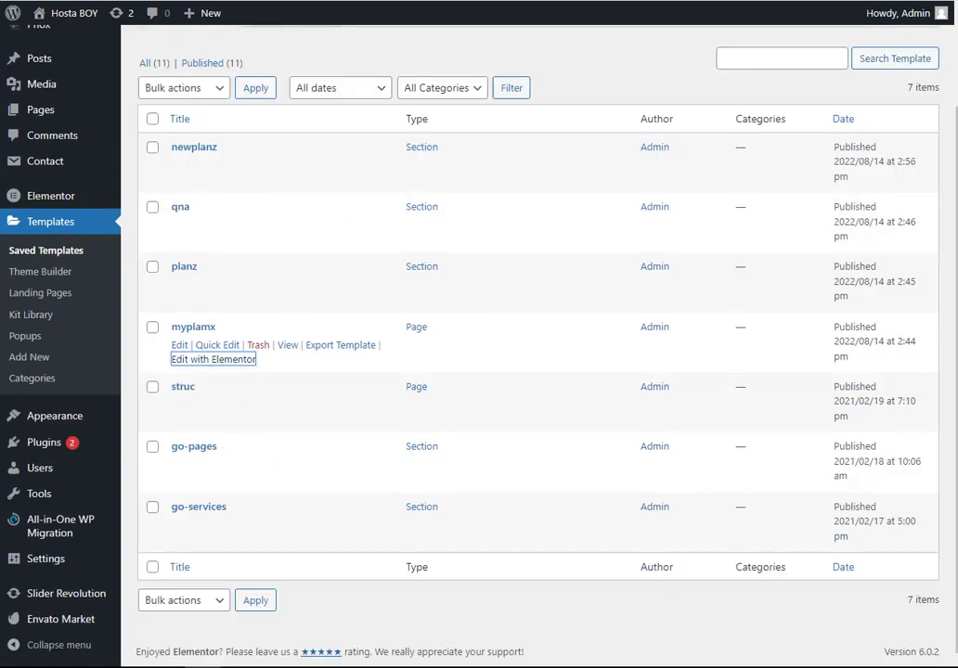
key(ctrl+Tab)
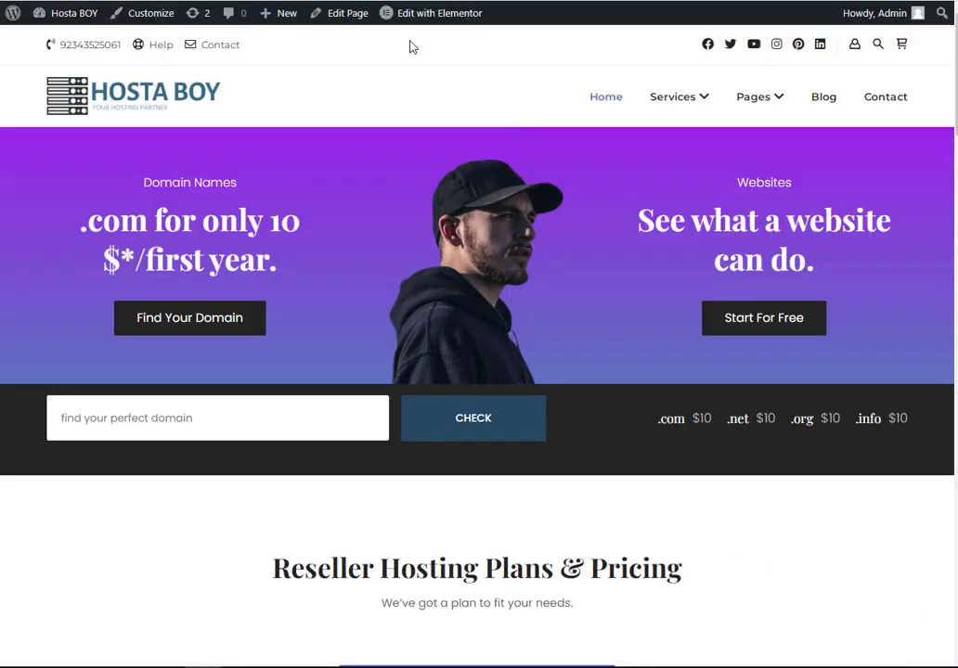
mouse_move(416, 23)
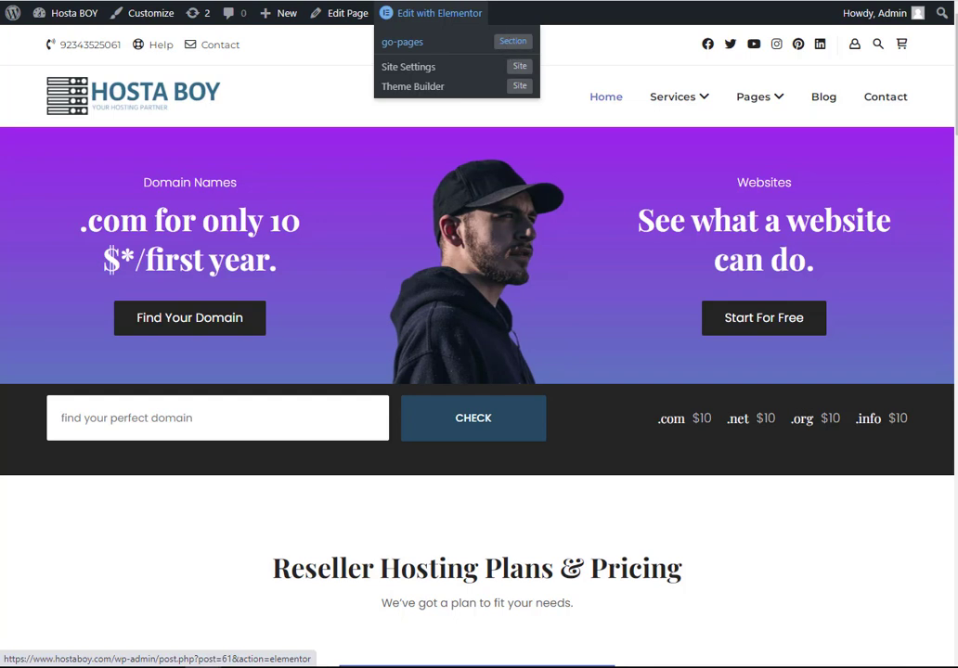
Edit the go-pages Section in Elementor, reload hostaboy.com, and scroll to the reseller pricing cards.
click(512, 41)
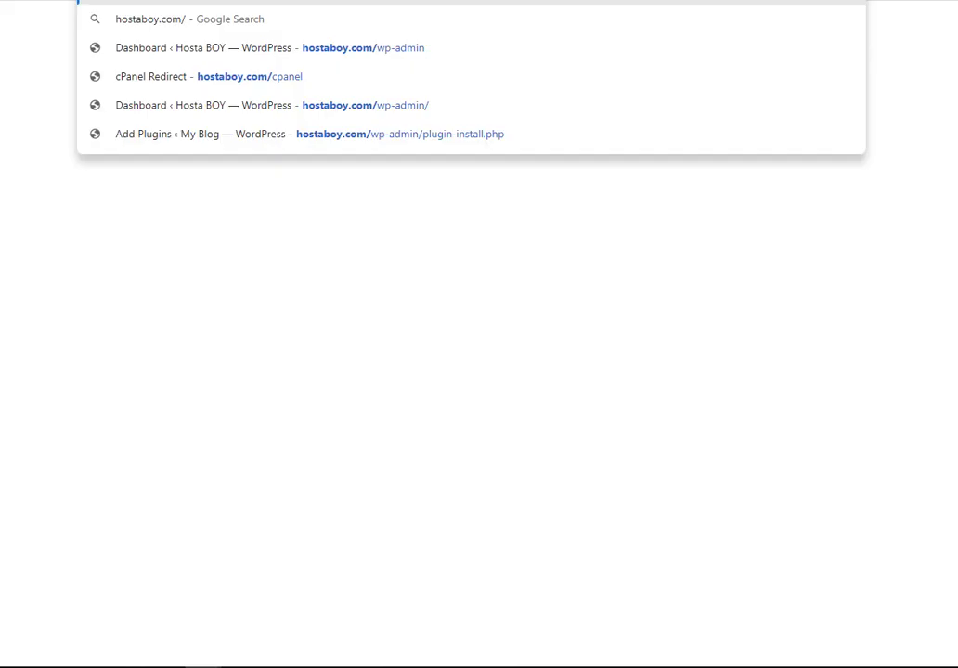
key(Return)
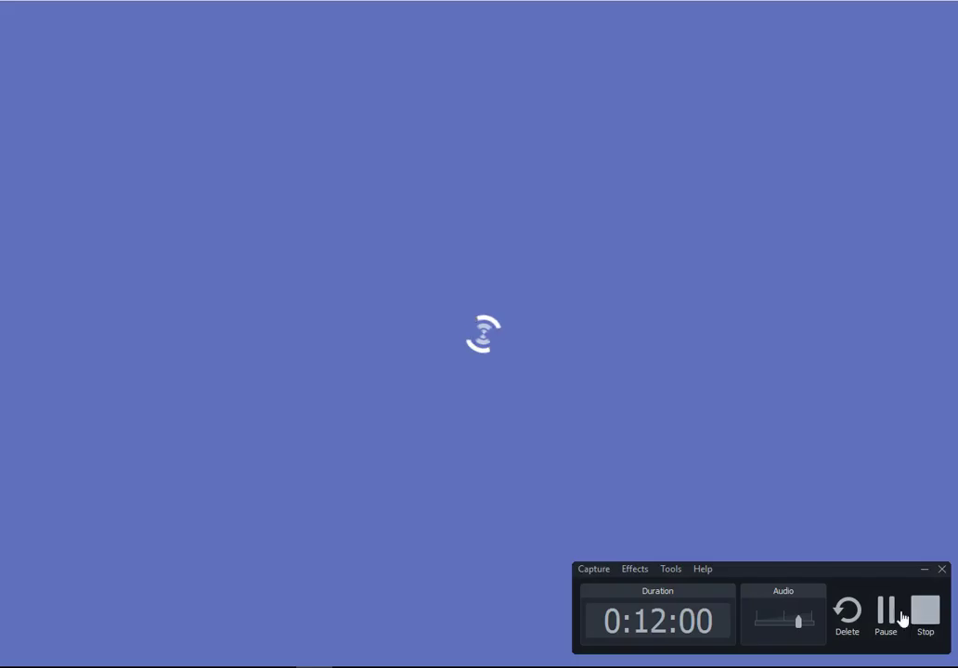
click(887, 611)
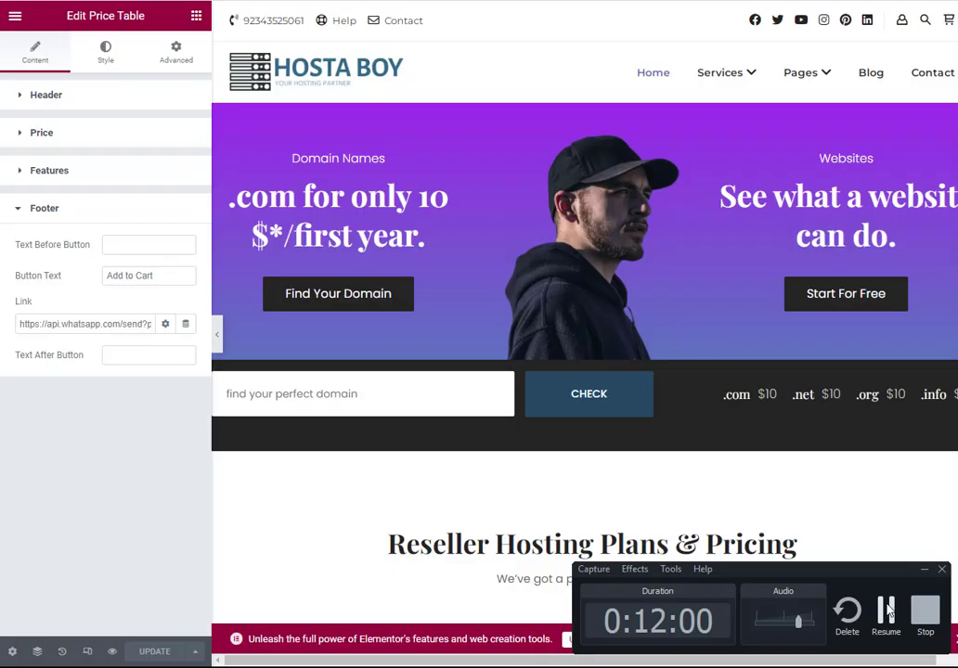
click(887, 611)
scroll(735, 446, down, 6)
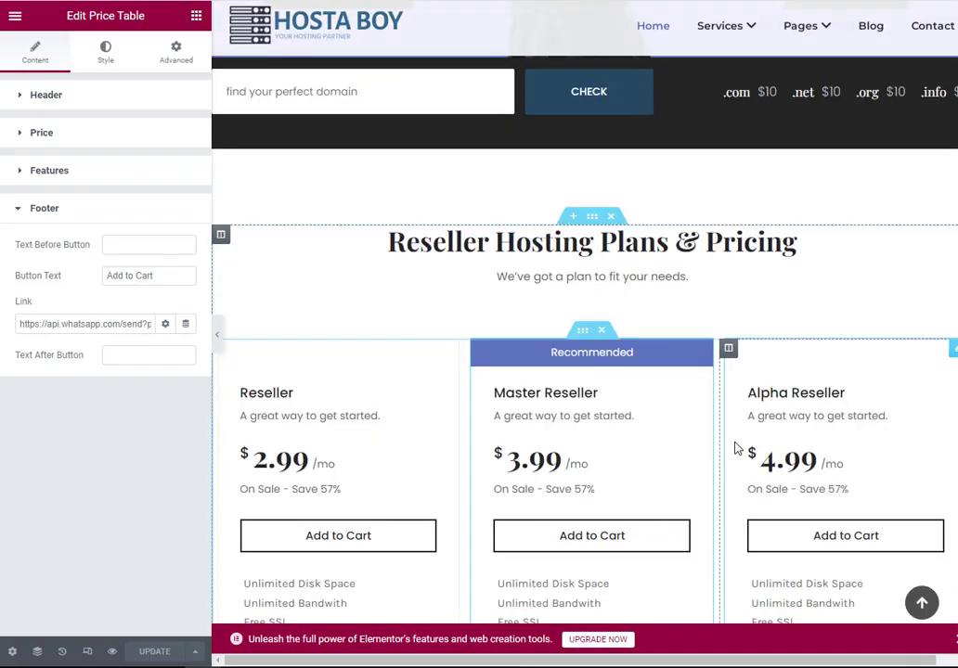
Launch Edit with Elementor from the admin bar to load the home page in the builder.
scroll(736, 449, up, 5)
scroll(719, 428, down, 3)
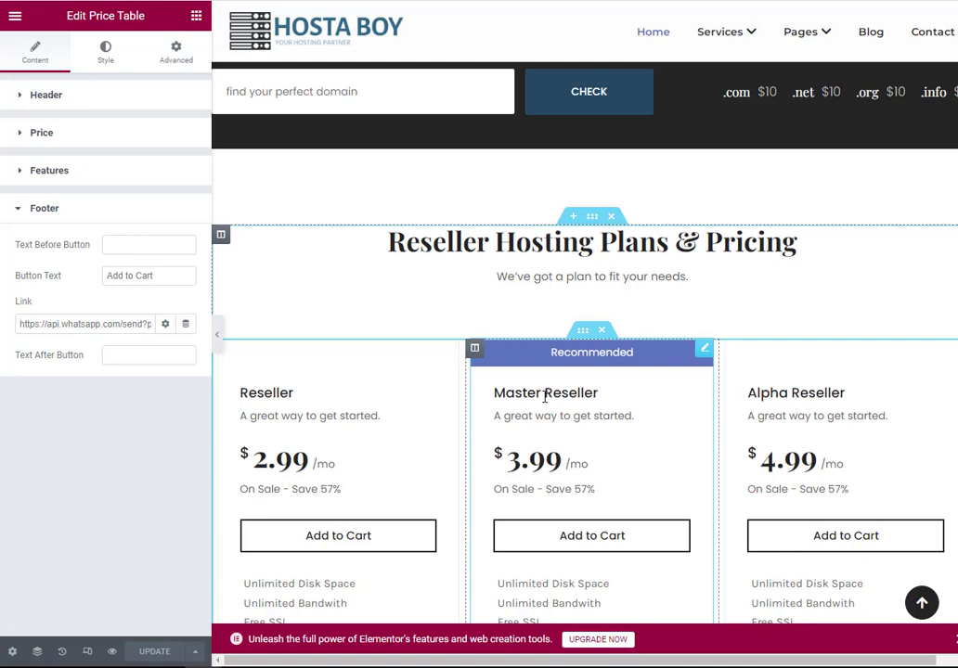
scroll(288, 311, up, 3)
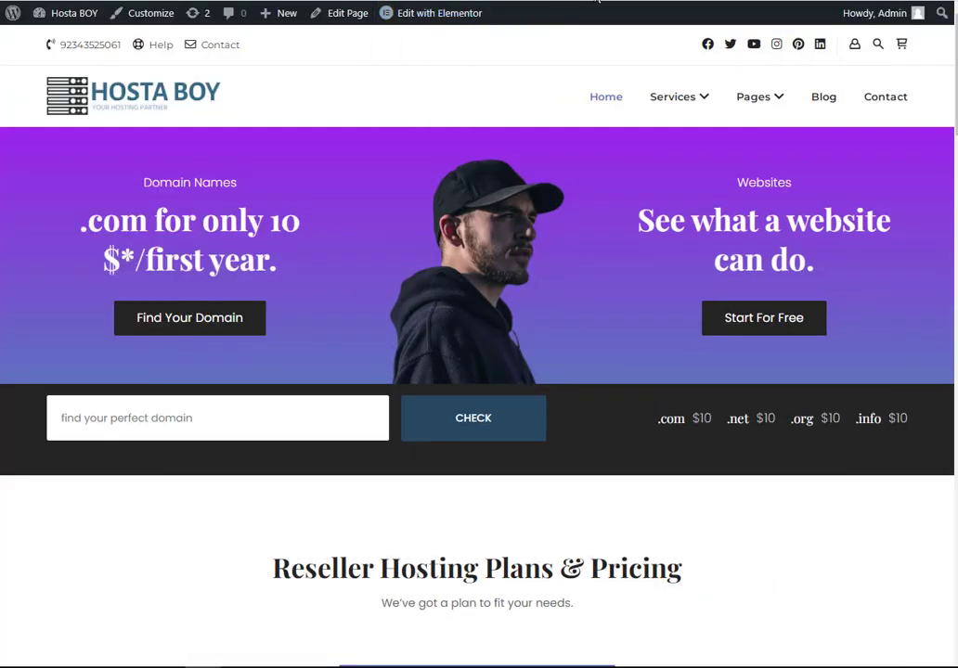
mouse_move(440, 24)
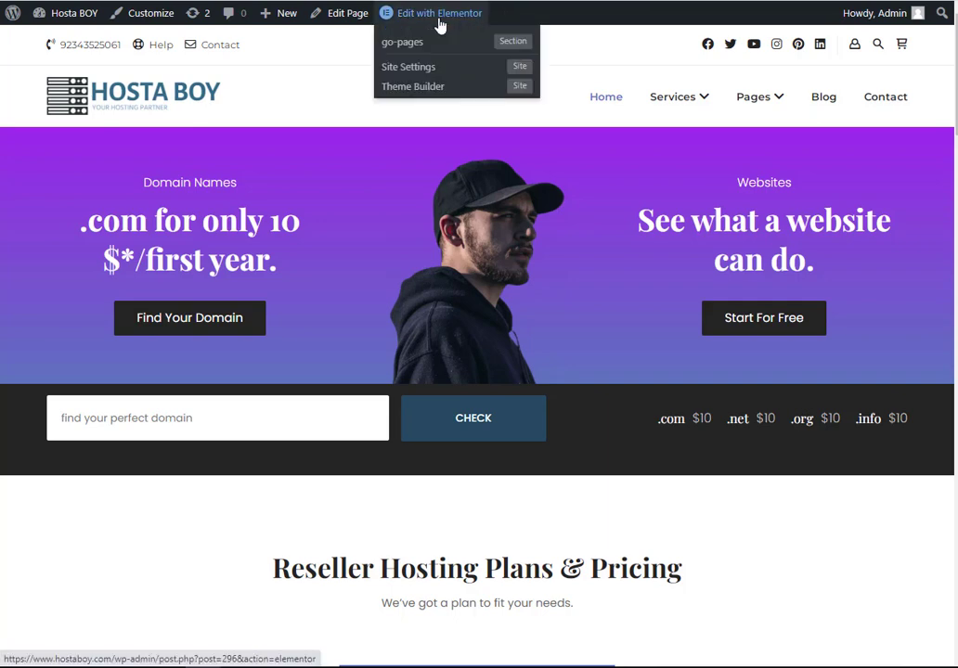
click(440, 24)
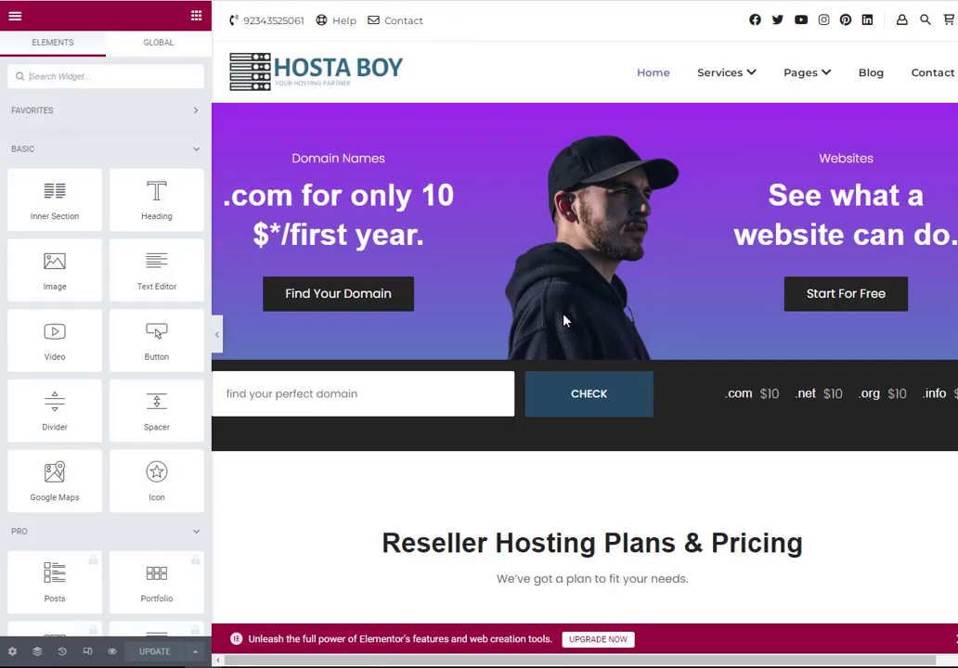
Replace the Reseller button's WhatsApp link with the Competent plan's WHMCS cart URL and update the page.
scroll(593, 377, down, 2)
scroll(592, 377, down, 3)
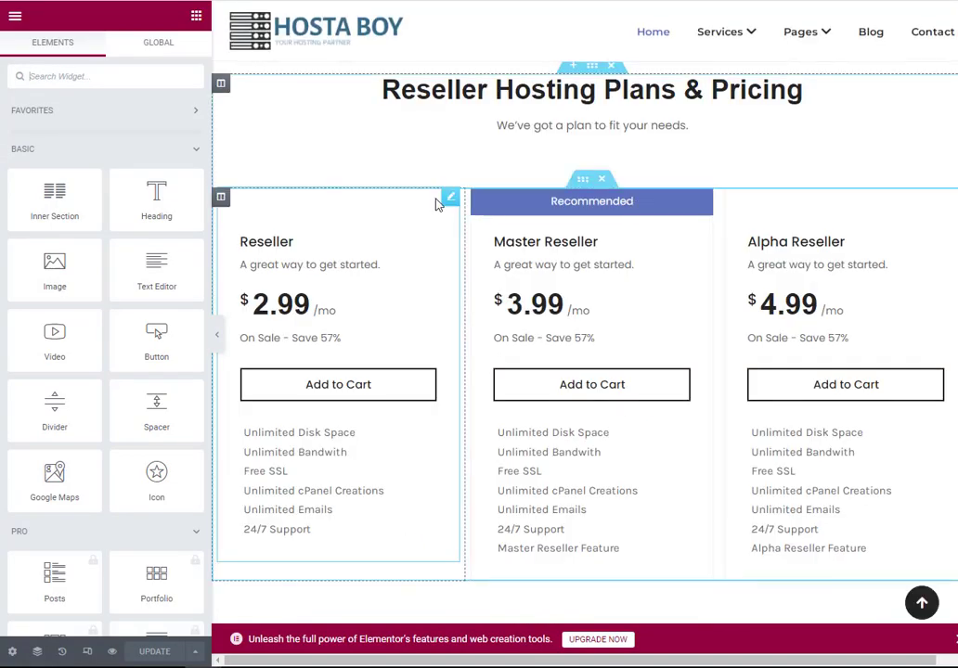
scroll(438, 203, up, 1)
scroll(450, 204, up, 4)
scroll(456, 348, down, 5)
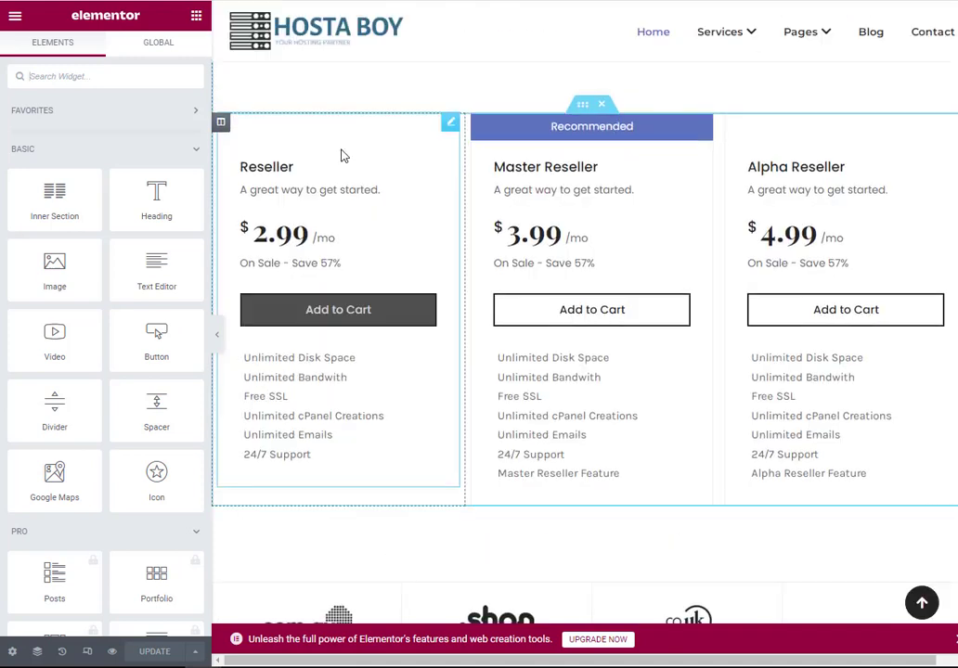
click(341, 155)
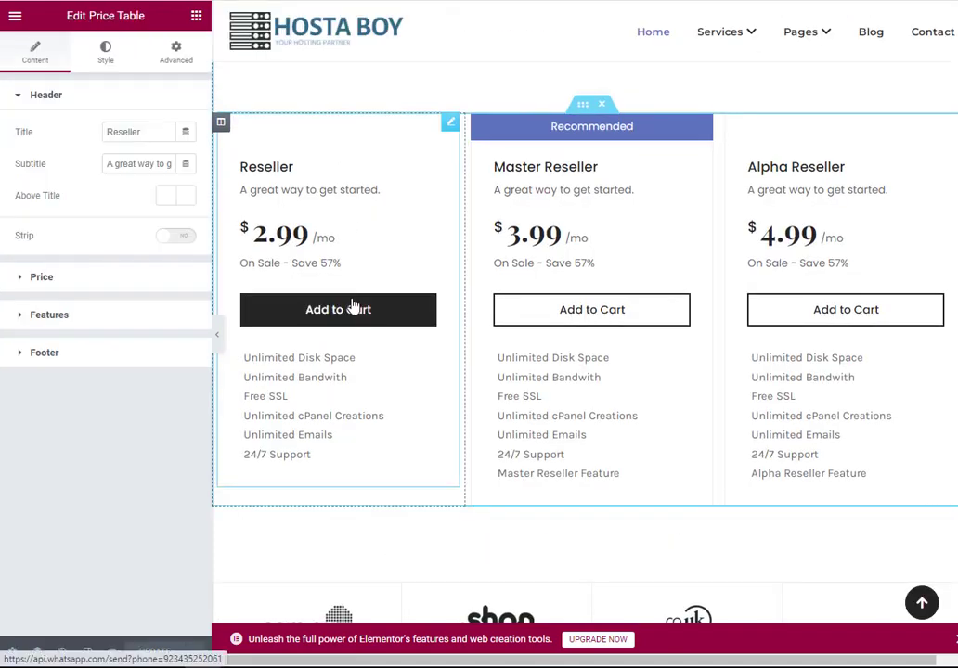
click(26, 356)
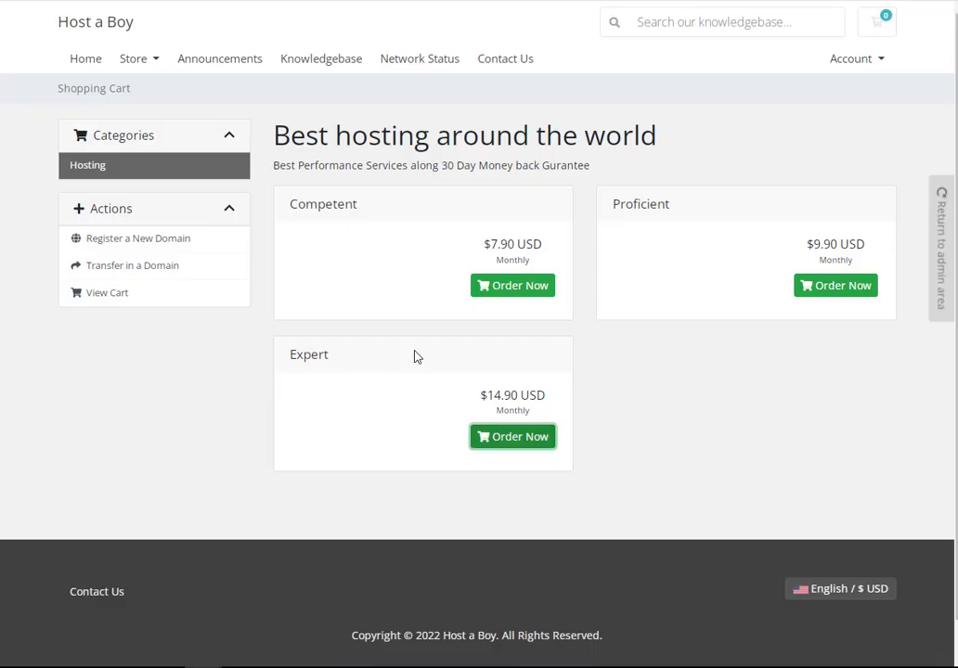
right_click(507, 286)
click(573, 373)
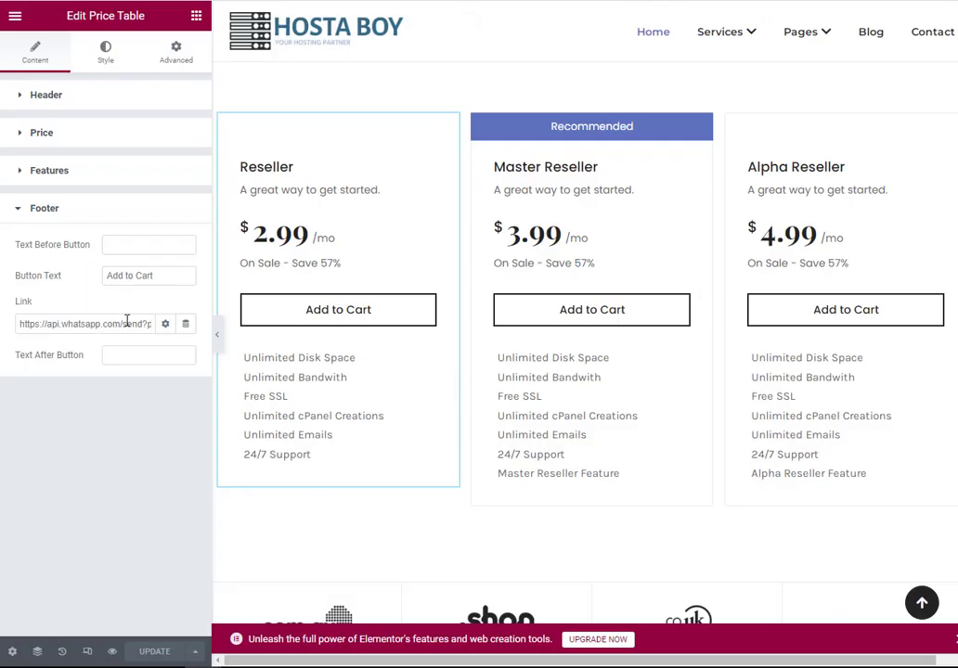
click(130, 323)
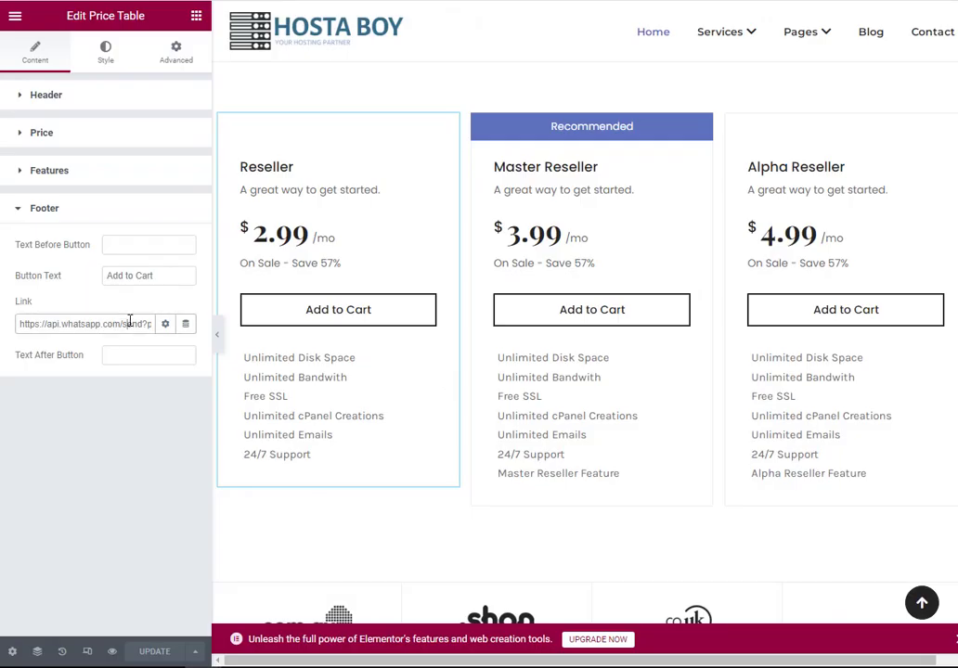
key(ctrl+a)
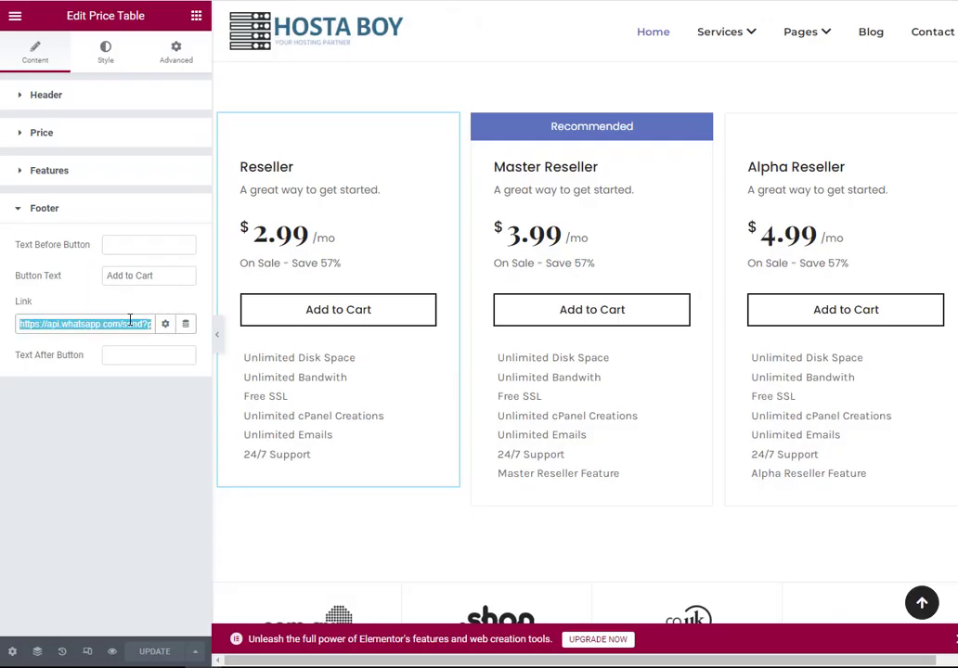
key(ctrl+v)
click(165, 652)
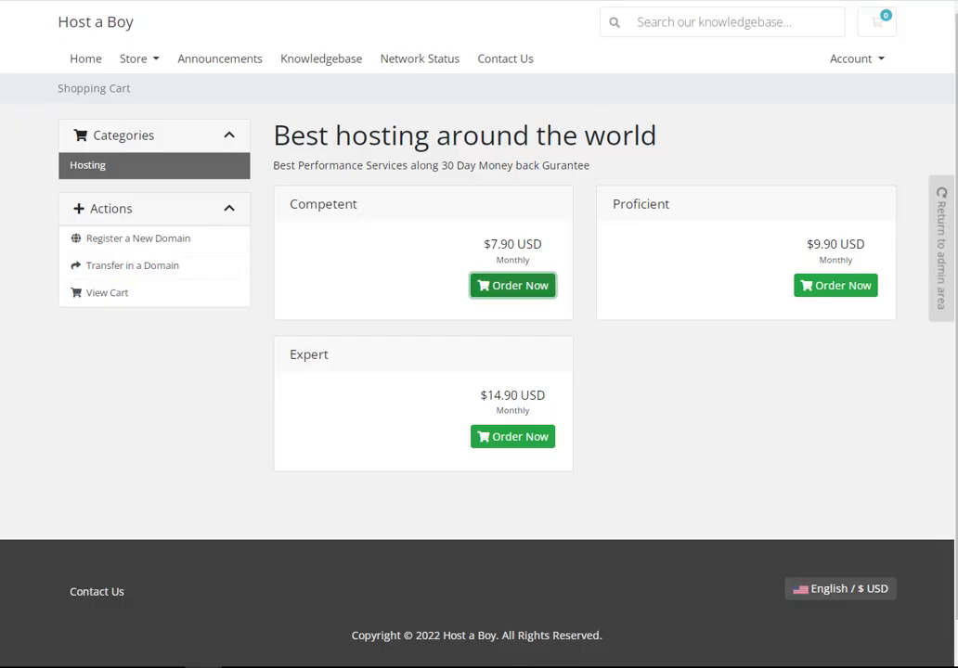
Paste the Proficient plan's cart URL over the Master Reseller button's WhatsApp link.
right_click(849, 281)
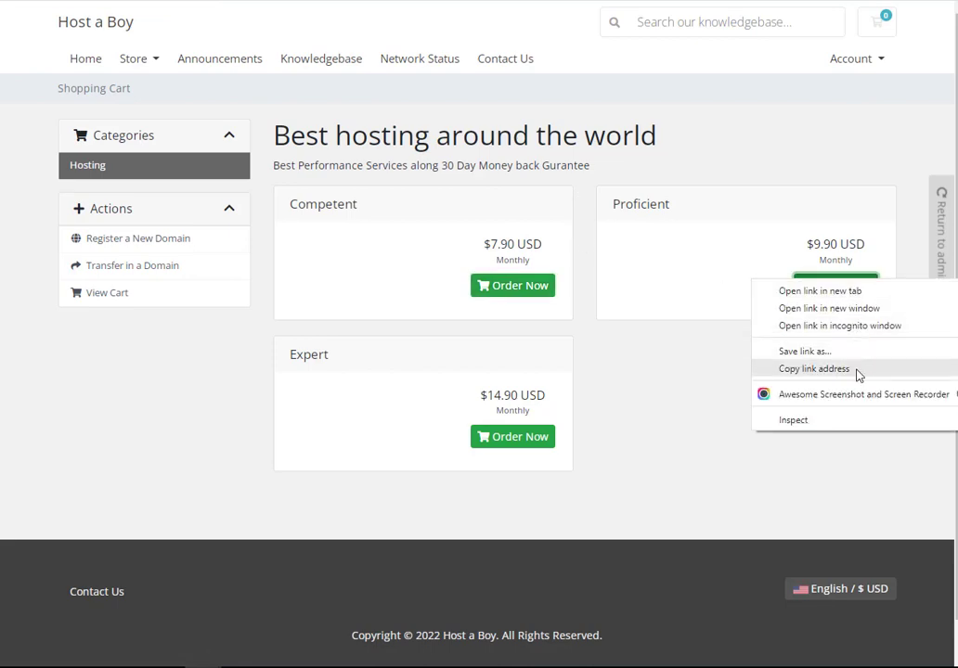
click(804, 371)
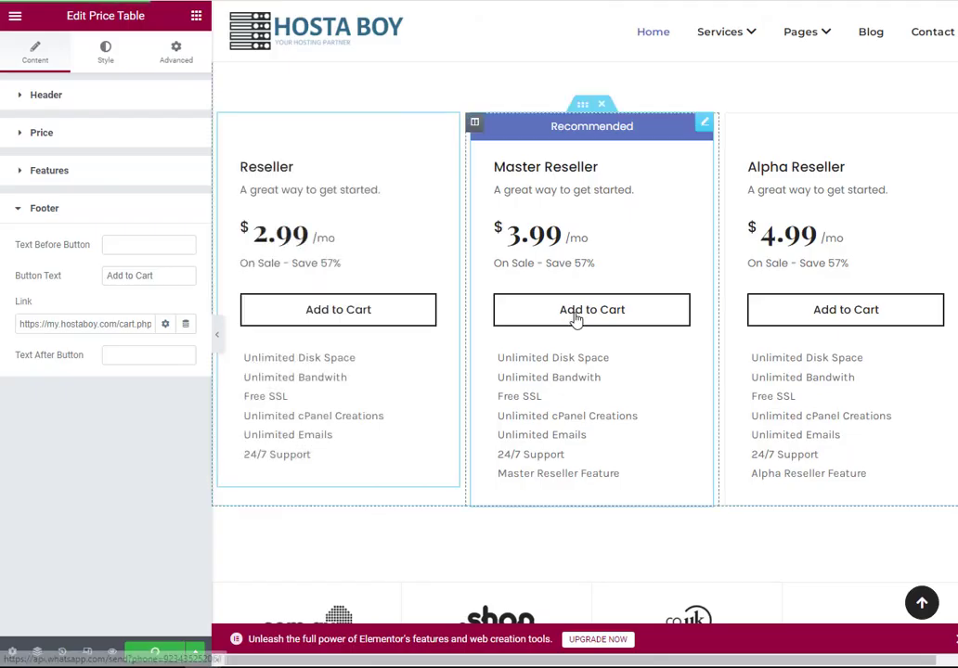
click(576, 318)
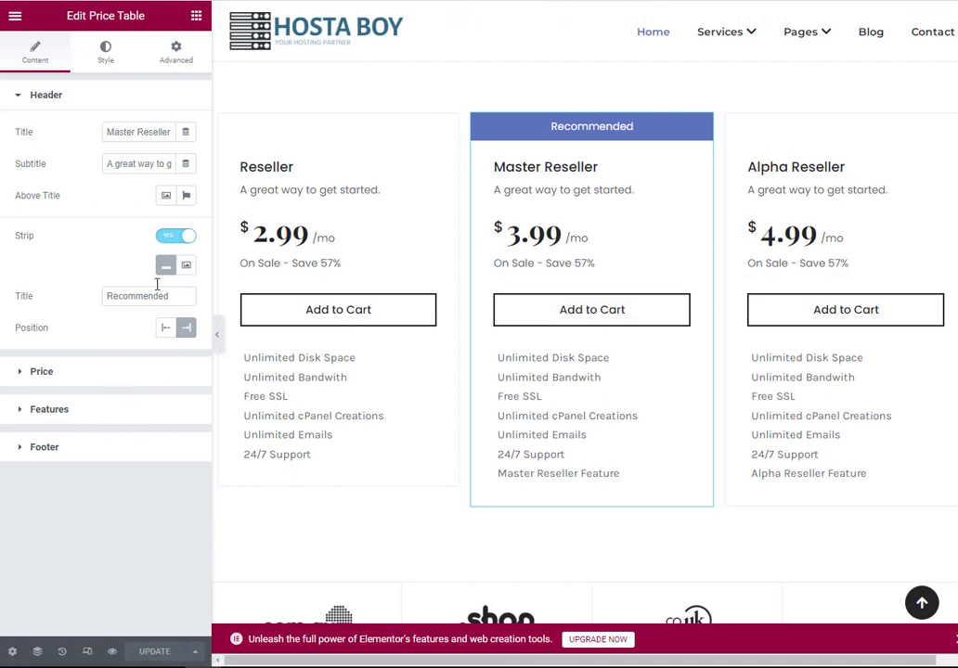
click(55, 449)
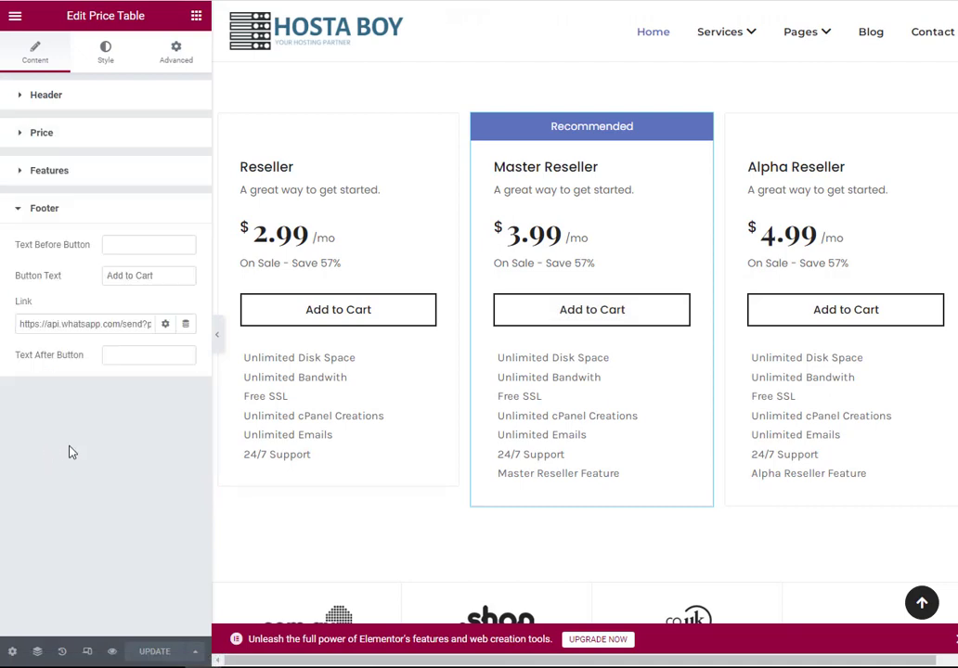
triple_click(138, 325)
key(ctrl+v)
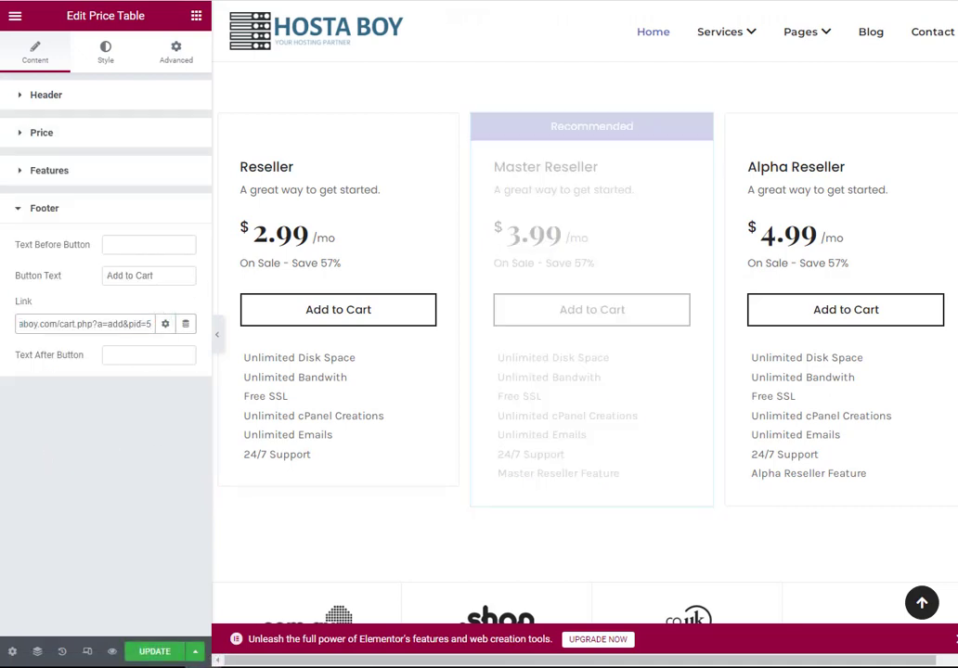
Save the Master Reseller change, then set the Alpha Reseller button link to the Expert cart URL and update.
click(164, 655)
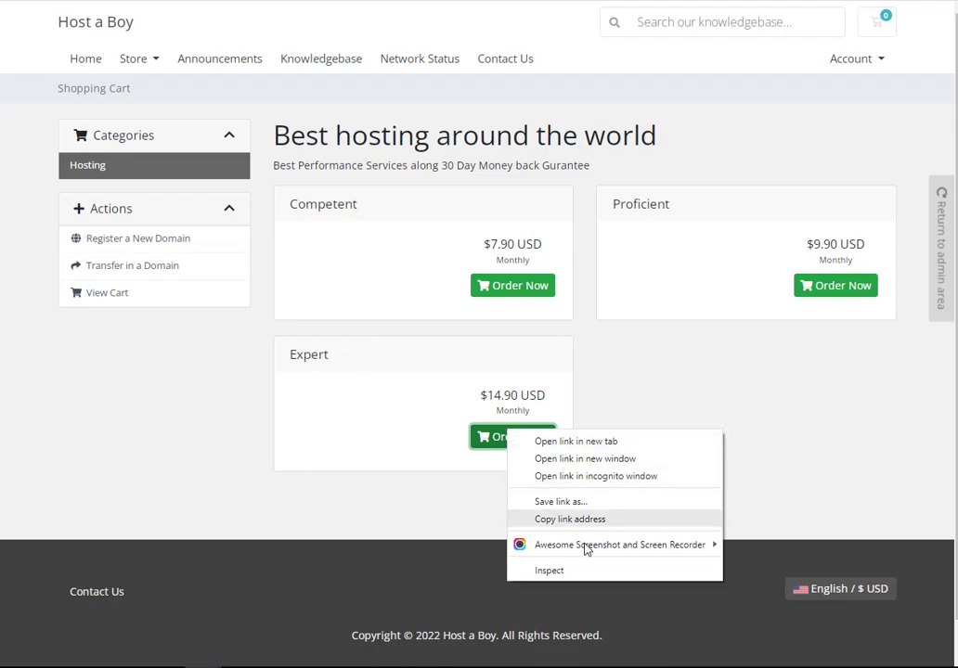
click(577, 520)
key(alt+Tab)
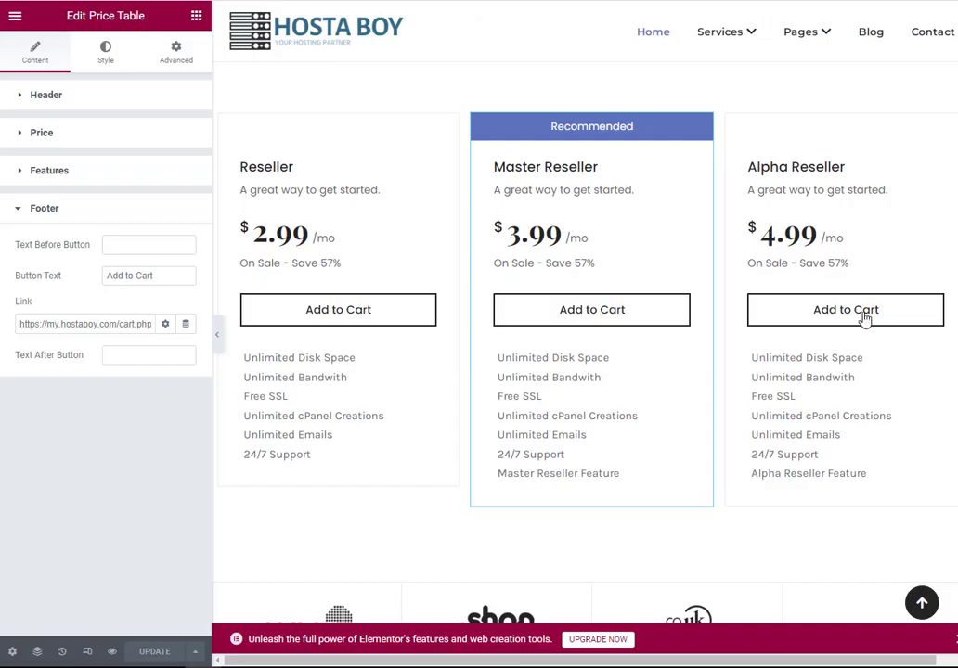
click(864, 316)
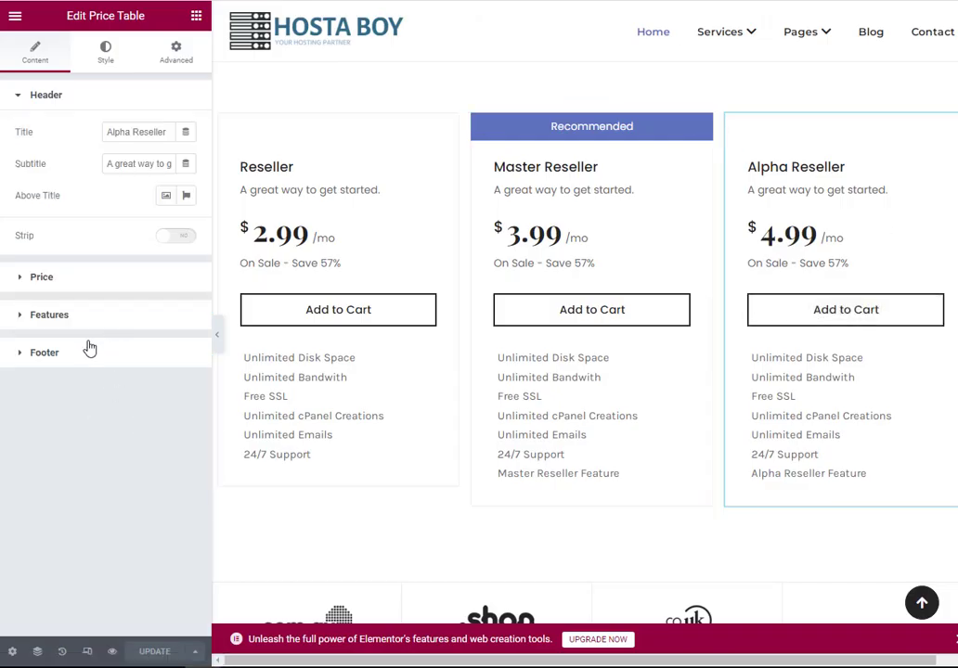
click(87, 349)
click(139, 322)
key(ctrl+a)
key(ctrl+v)
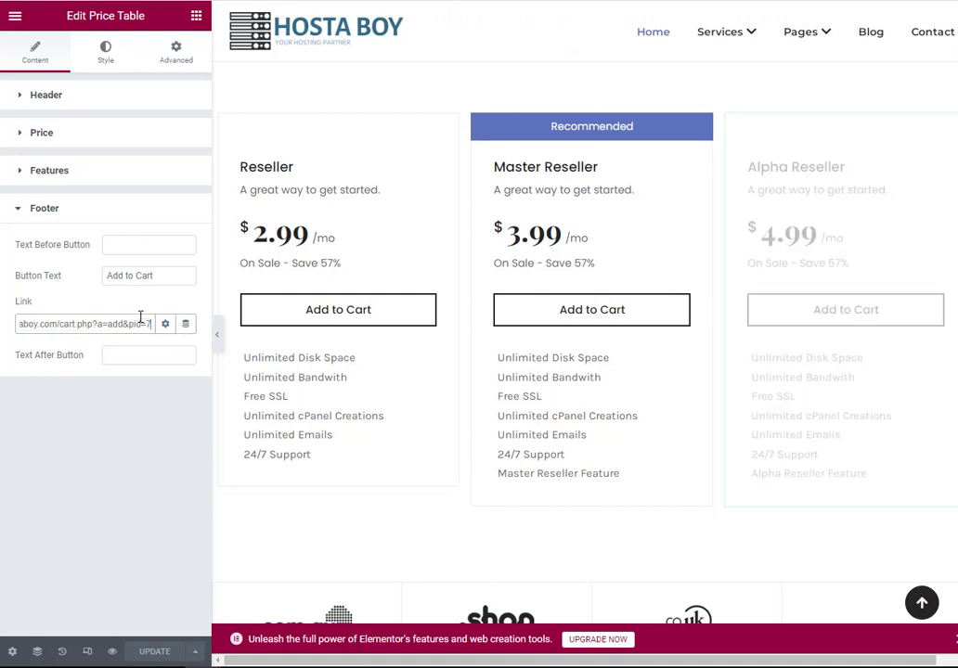
click(152, 654)
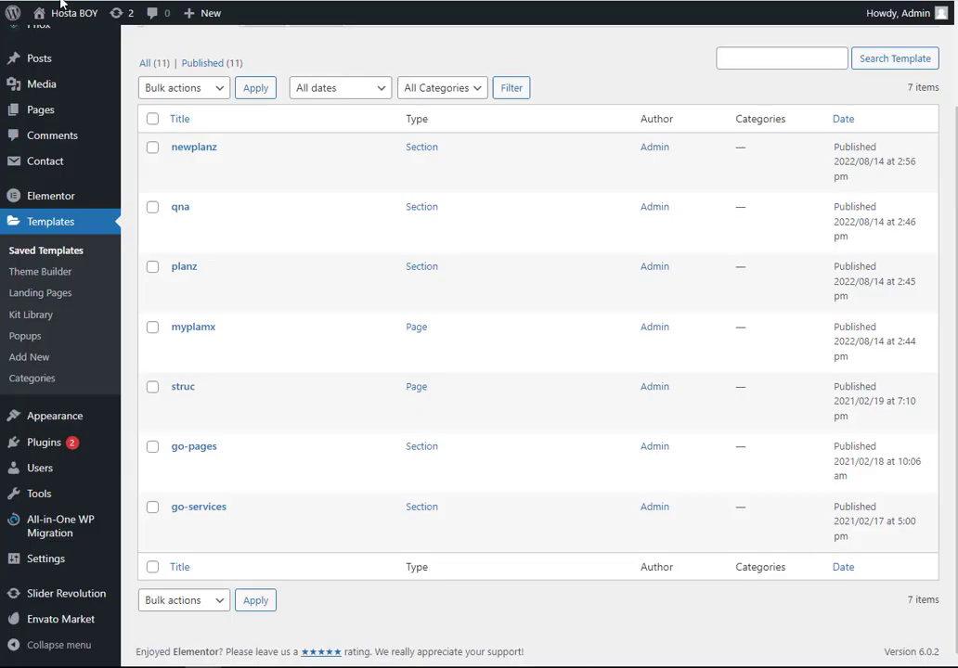
Open the live Hosta Boy site from the admin bar in a new browser tab.
mouse_move(65, 13)
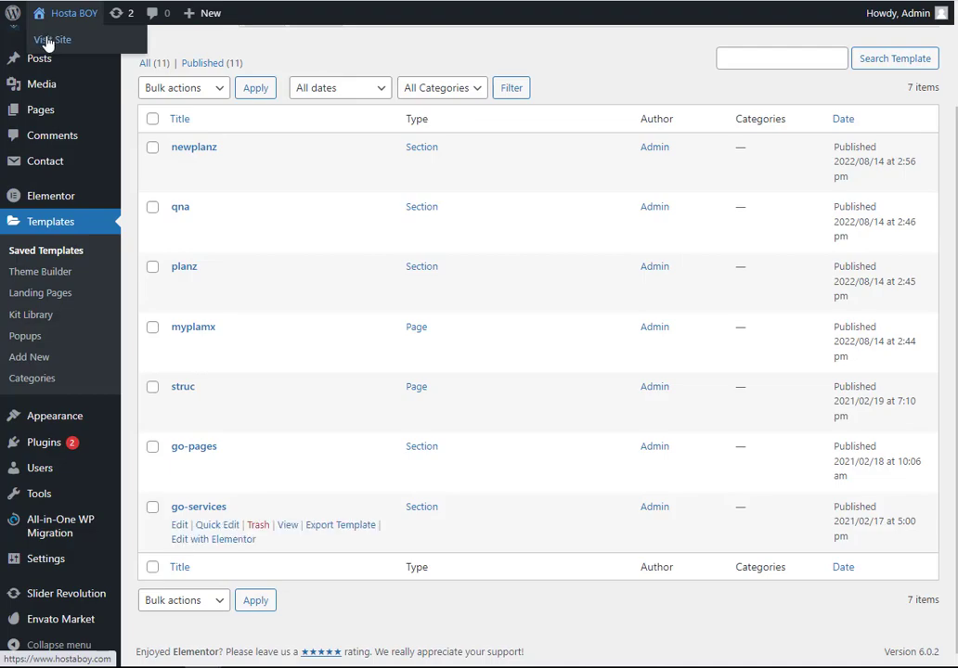
right_click(49, 40)
click(76, 47)
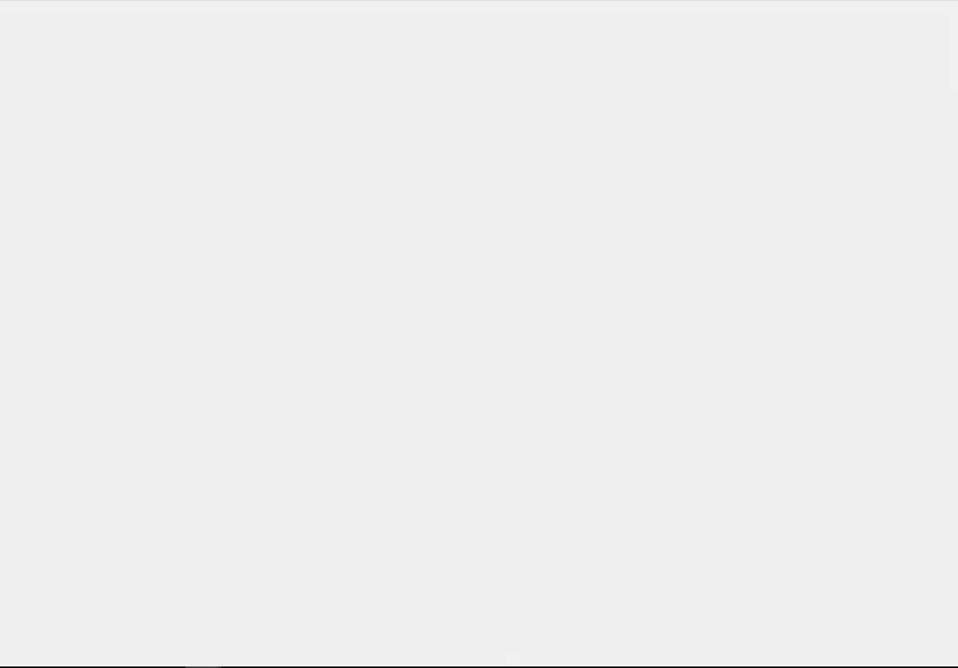